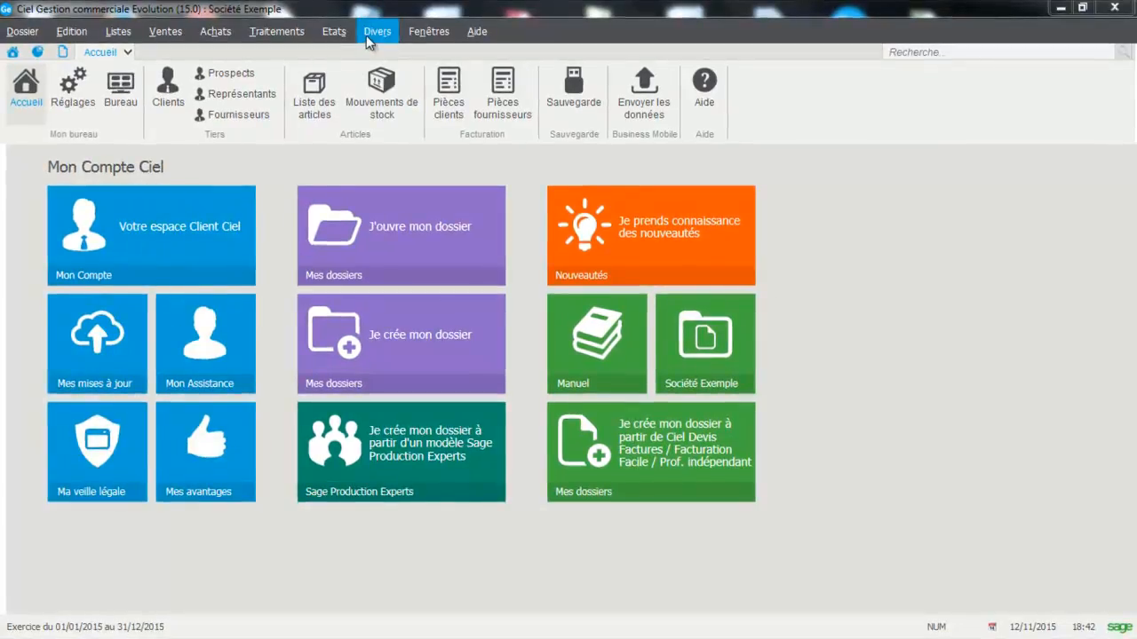
Step: Open the sales commercial analyser and launch the Analyseur commercial report from its list of available reports
click(371, 34)
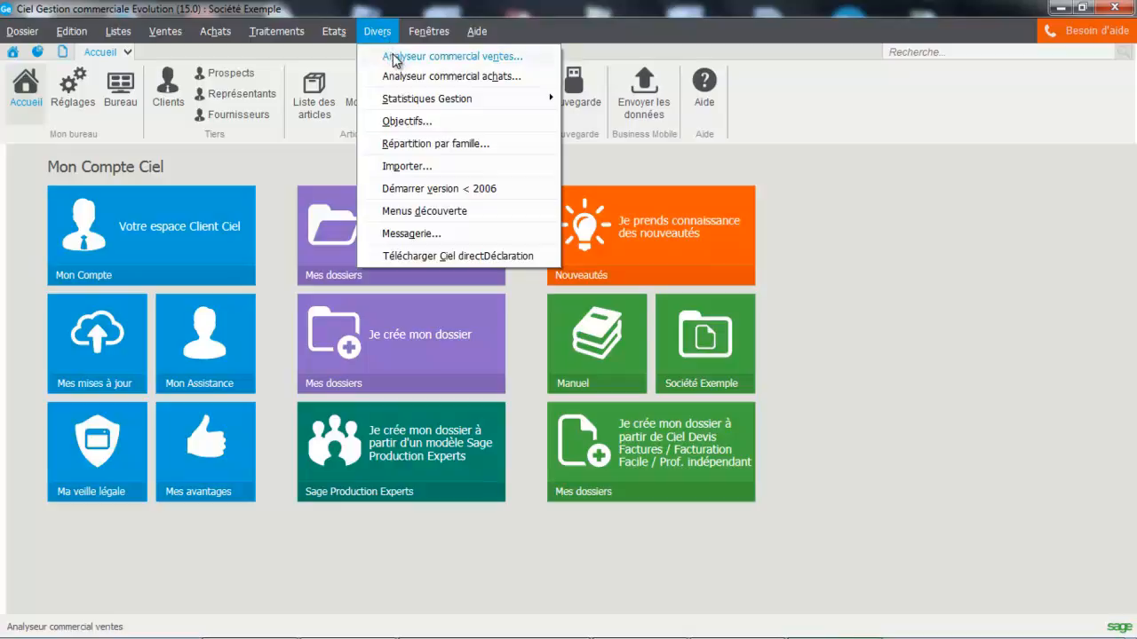
click(395, 59)
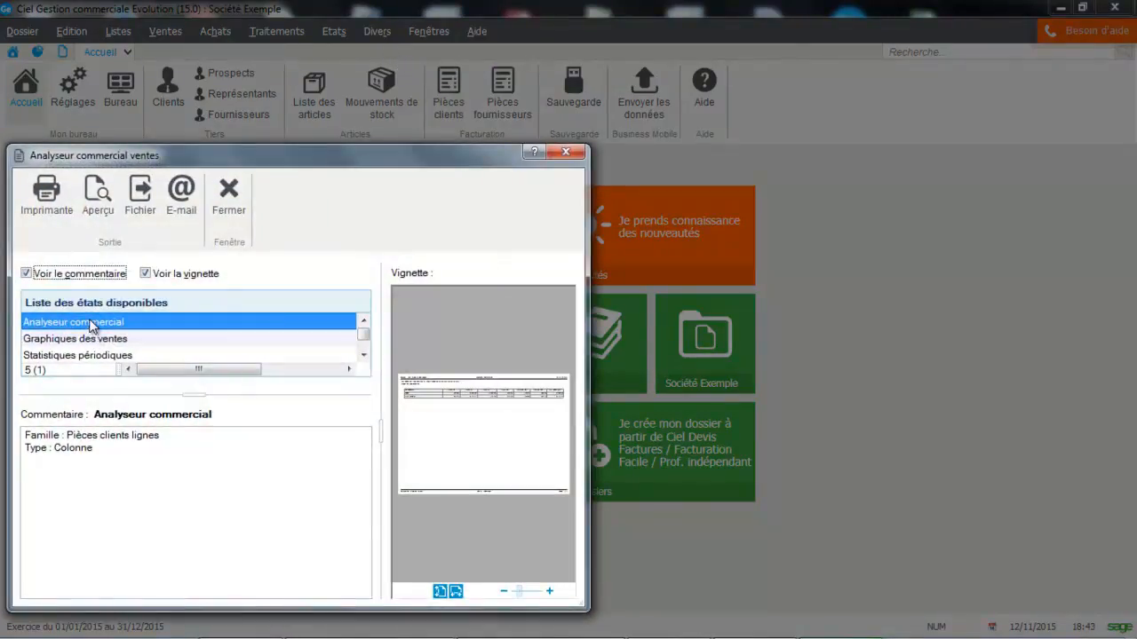
click(363, 354)
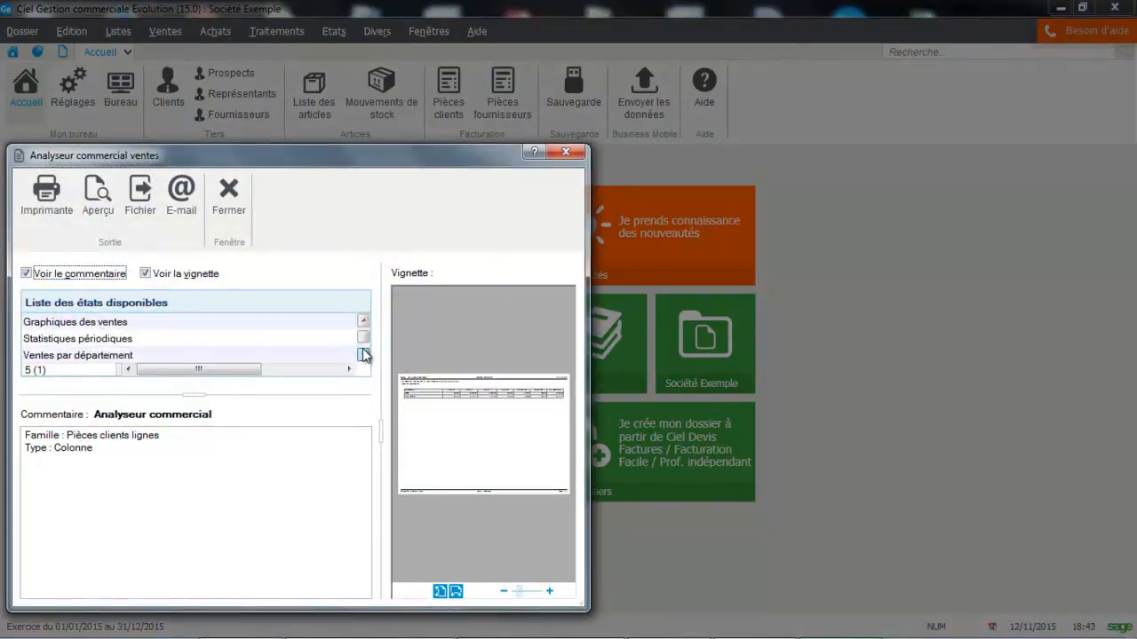
click(363, 355)
click(363, 354)
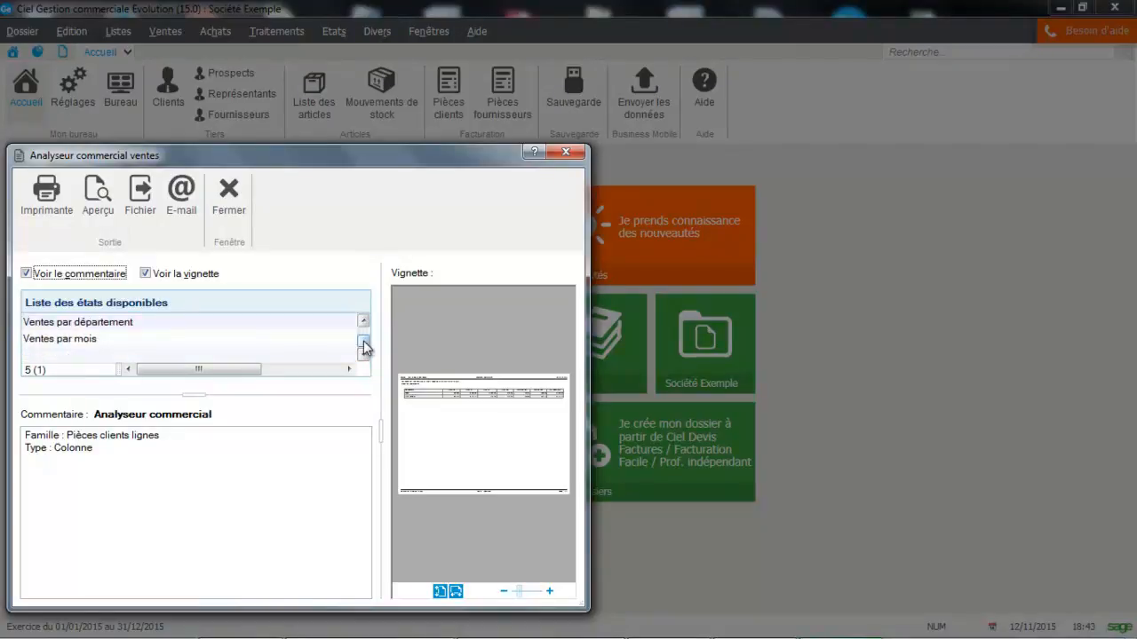
drag(363, 341, 362, 321)
double_click(127, 330)
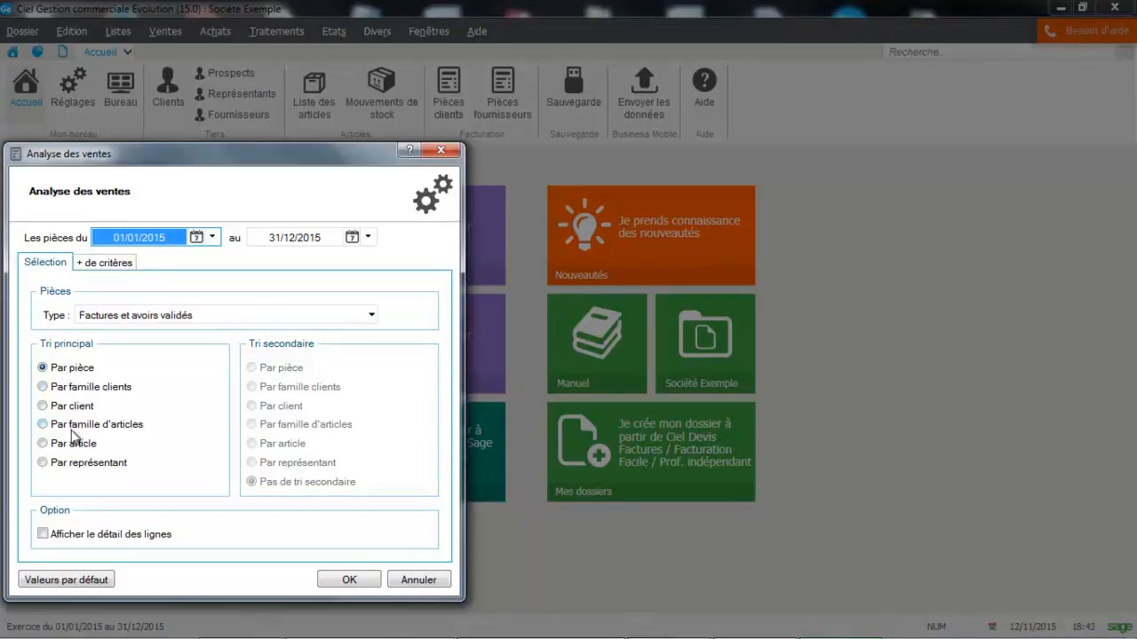
Step: Set the sales analysis to document type Factures et avoirs validés with Par famille clients as the main sort
click(138, 317)
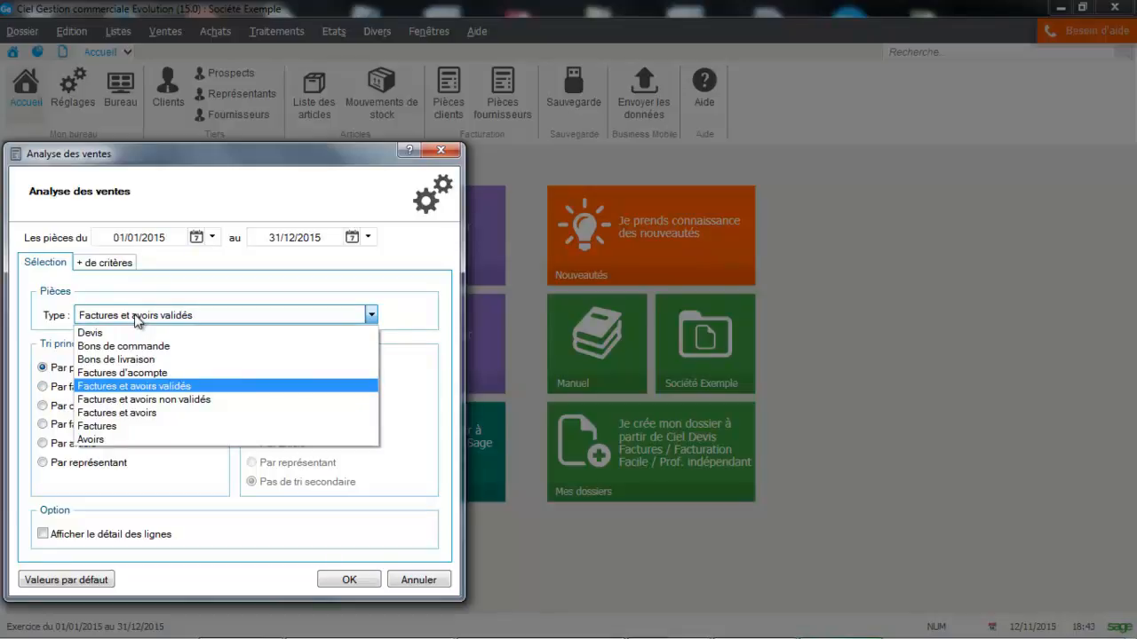
click(131, 388)
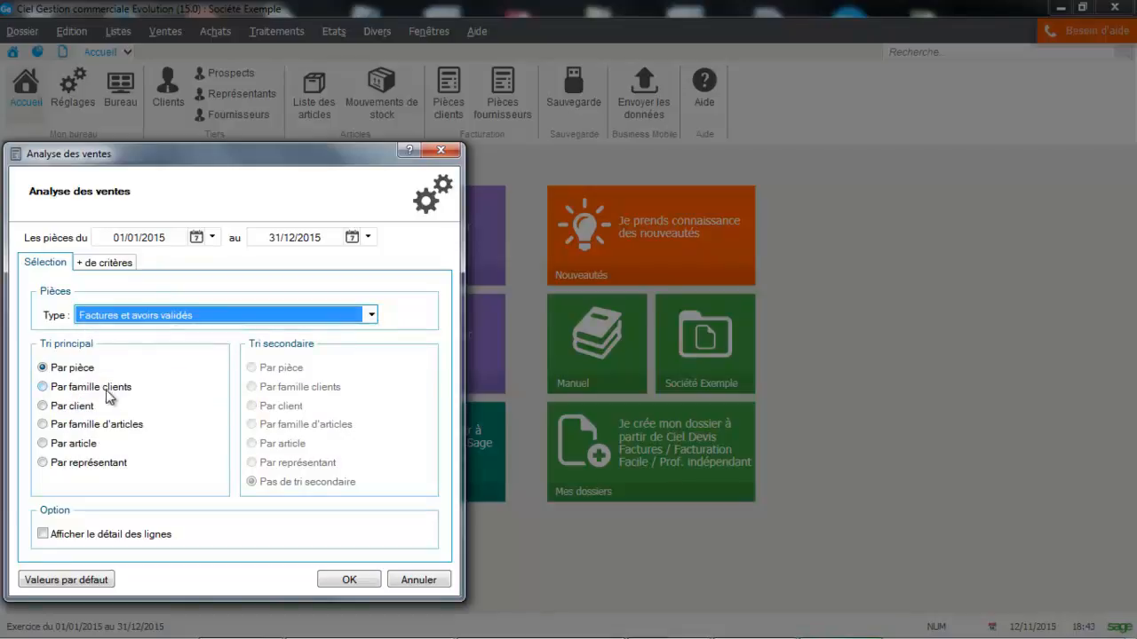
click(93, 391)
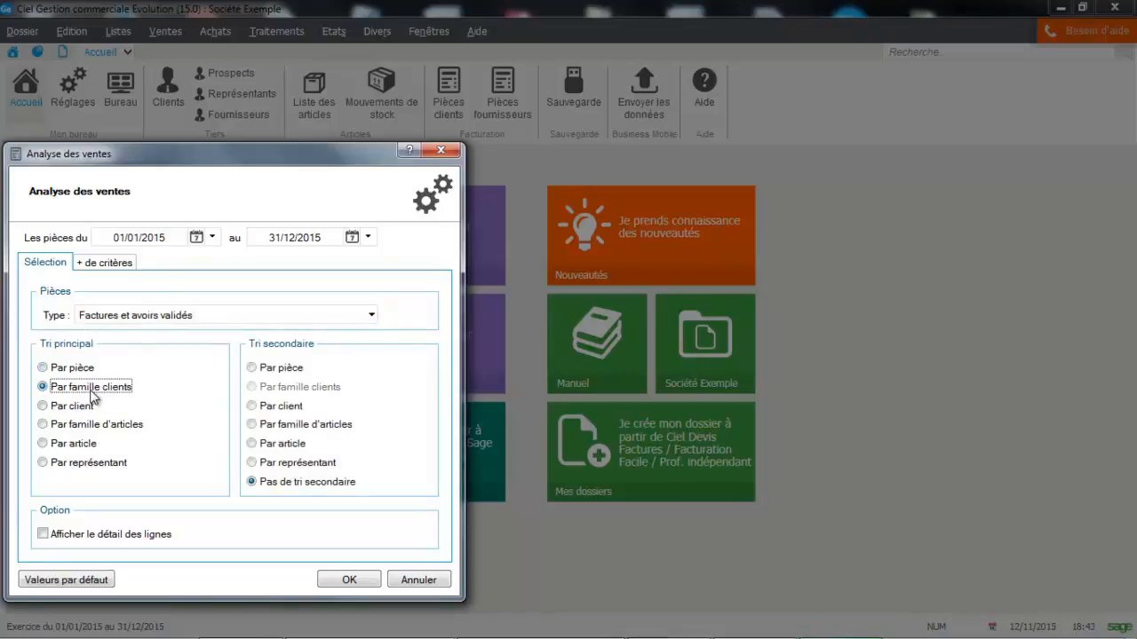
click(113, 266)
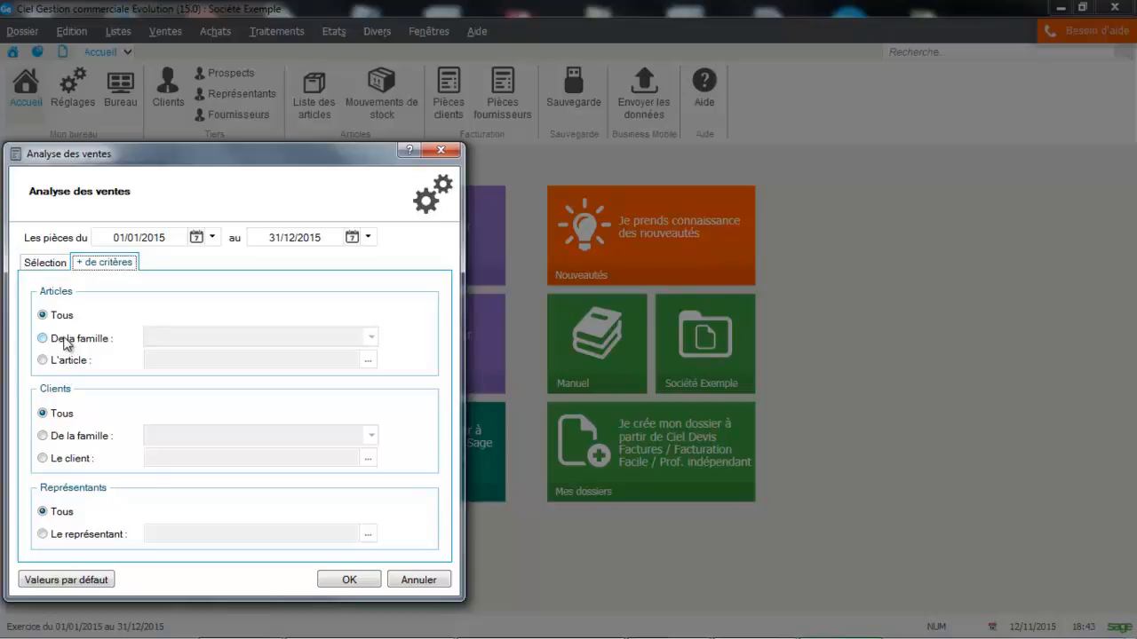
click(44, 265)
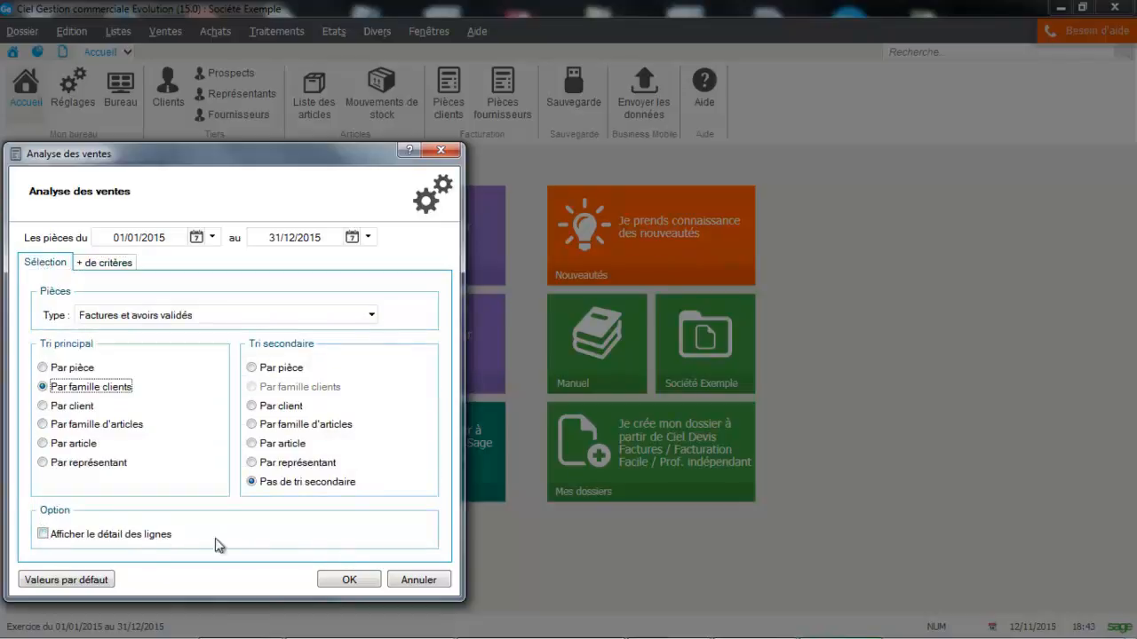
Step: Generate the sales analysis with the preselected optional columns, review its preview and close it
click(348, 577)
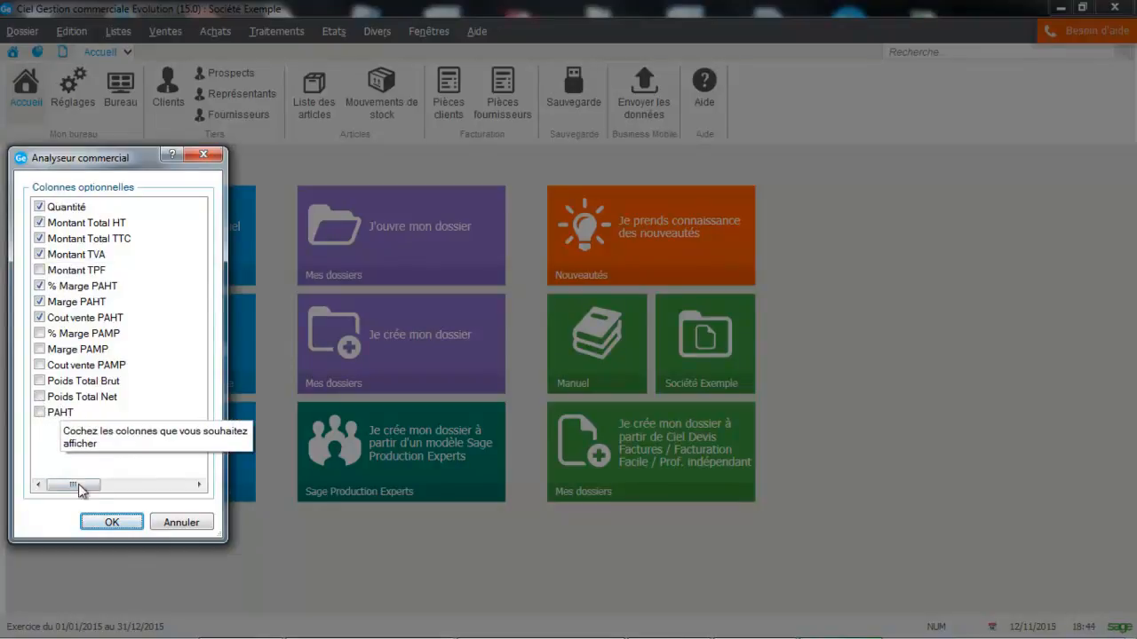
click(112, 522)
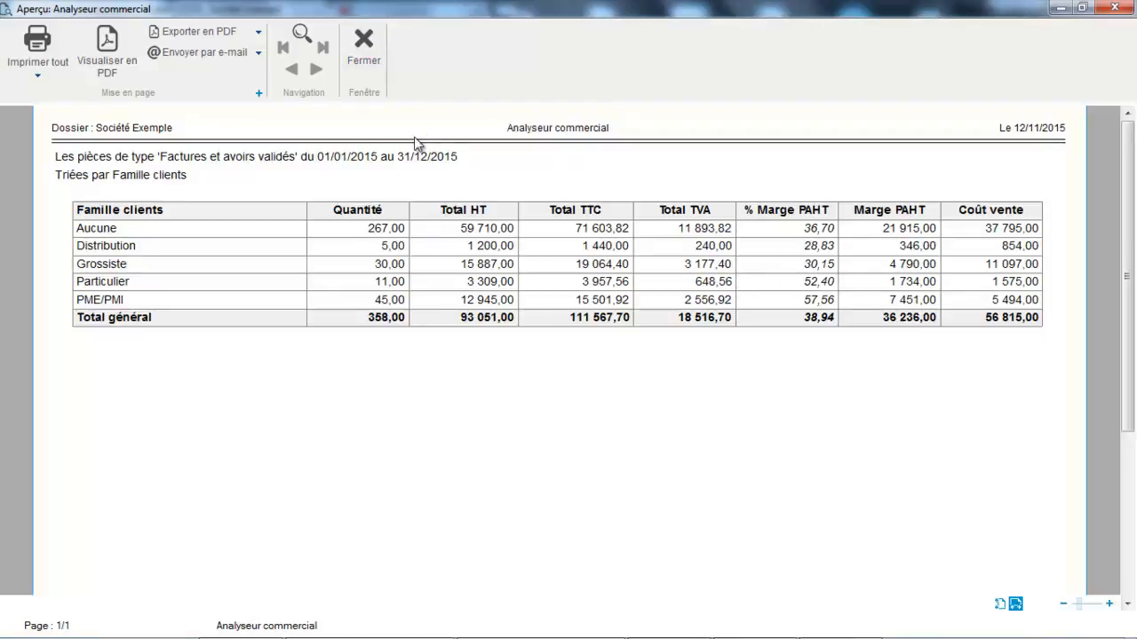
click(366, 59)
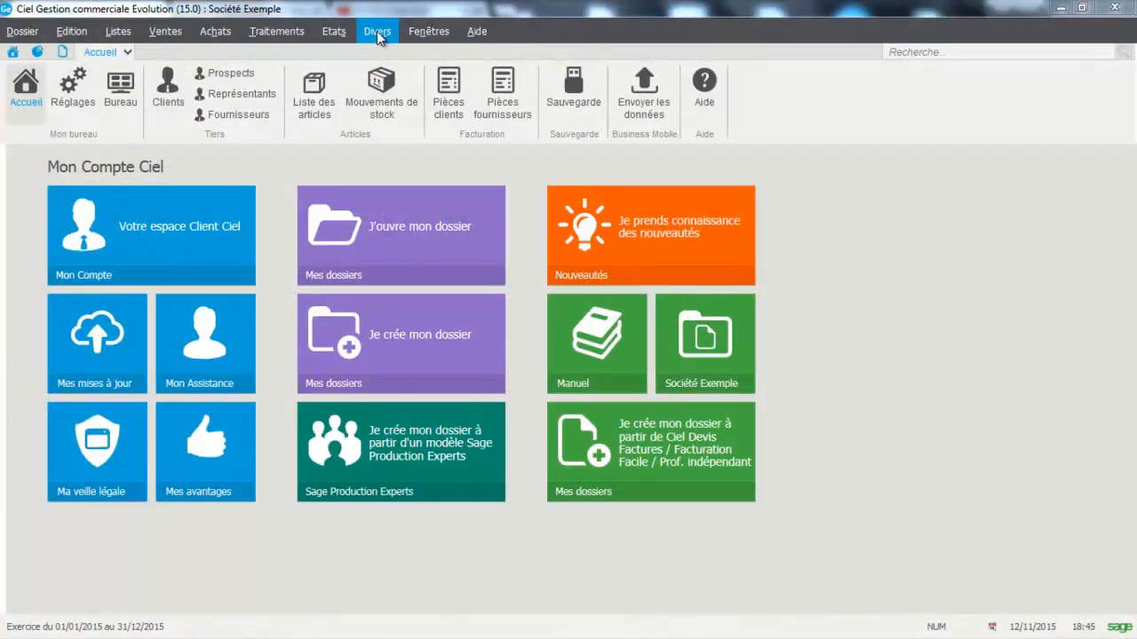
Step: Open the purchases commercial analyser and start a preview of its Analyseur commercial report
click(377, 31)
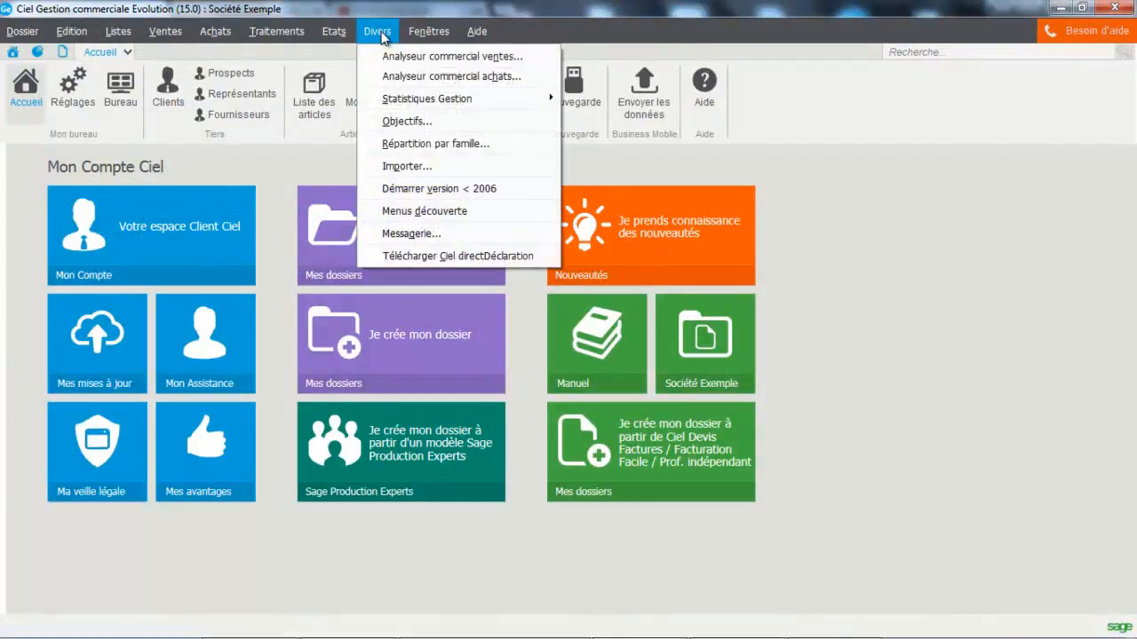
click(391, 76)
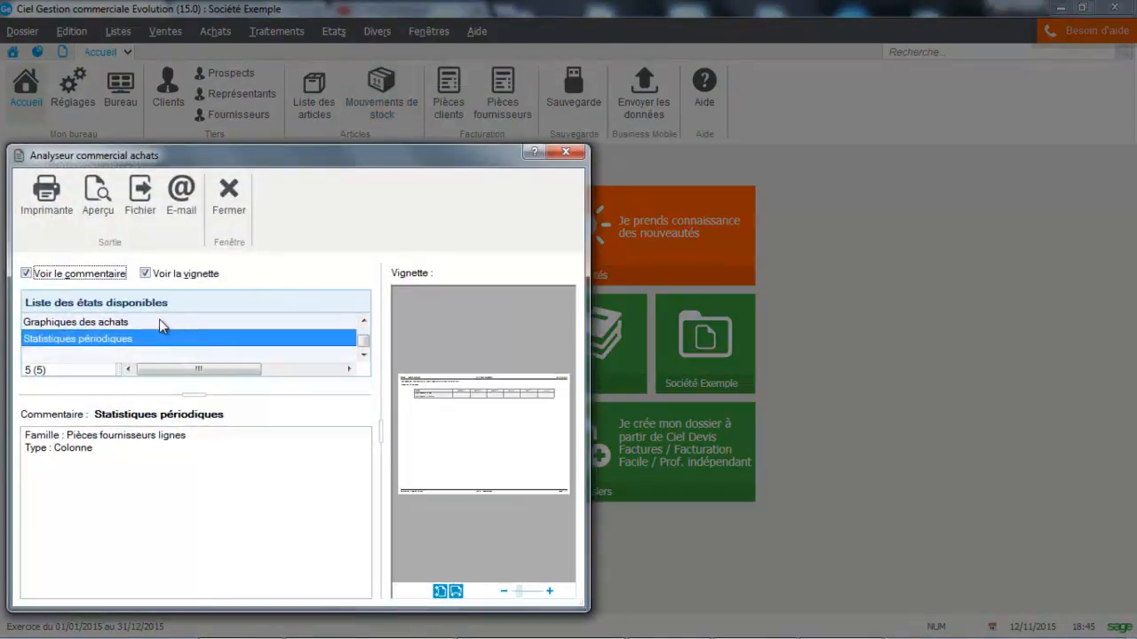
drag(365, 340, 366, 323)
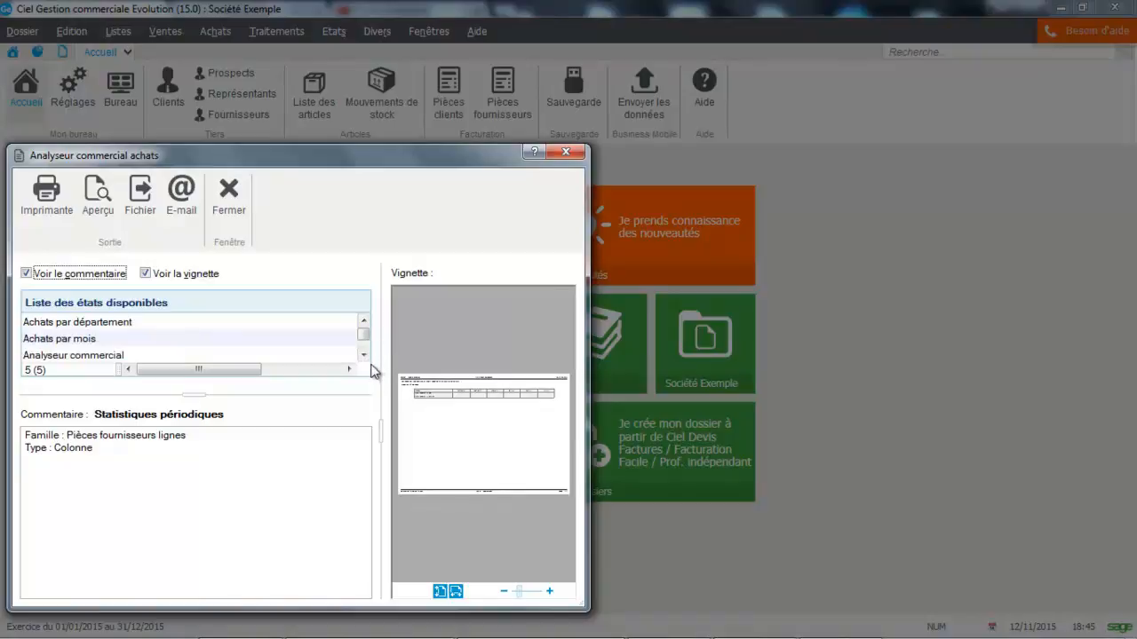
click(363, 355)
click(363, 354)
click(363, 354)
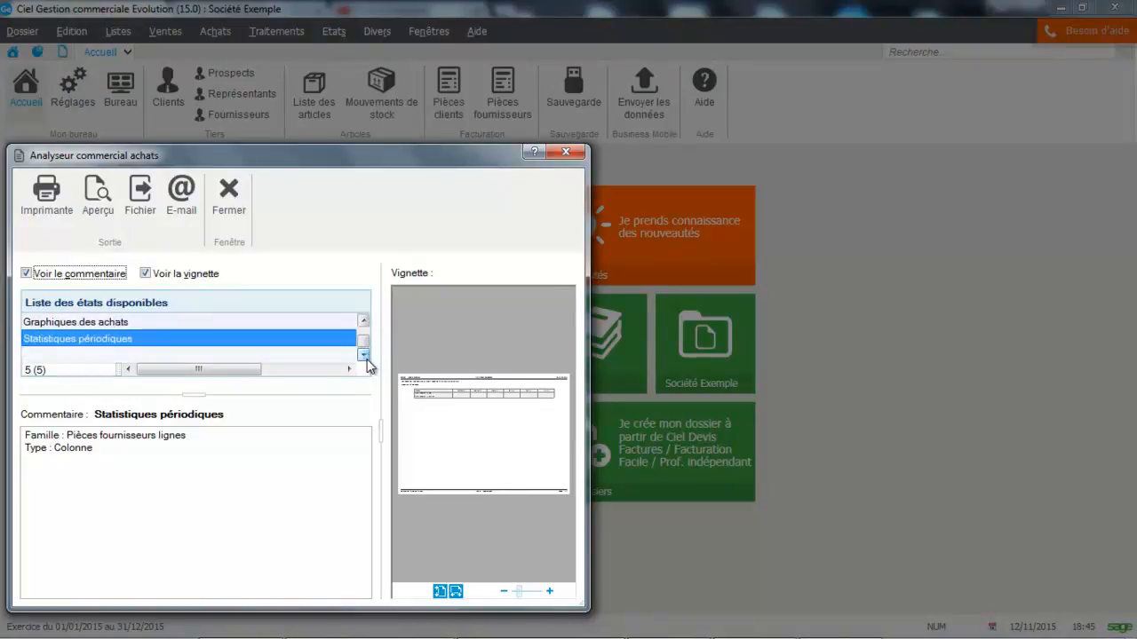
scroll(366, 344, up, 1)
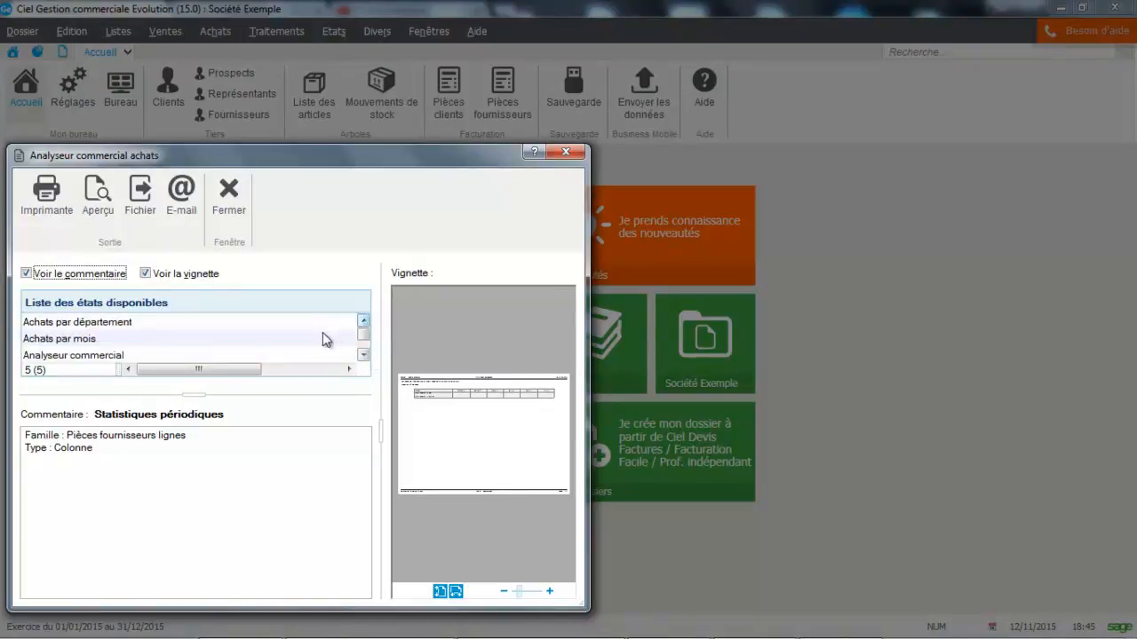
click(286, 355)
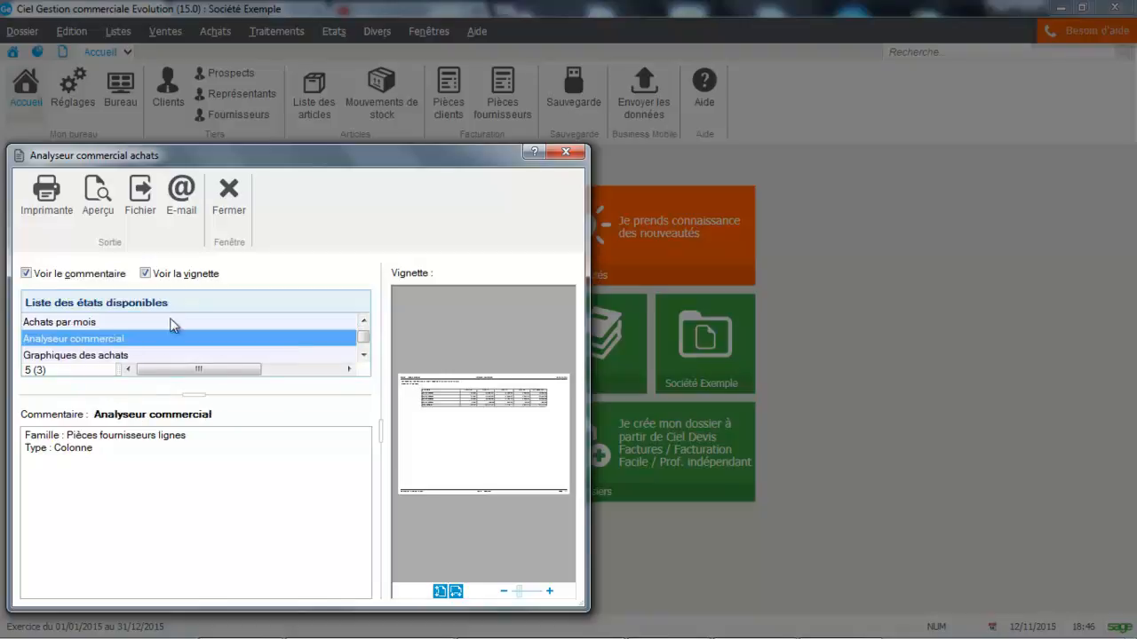
click(93, 195)
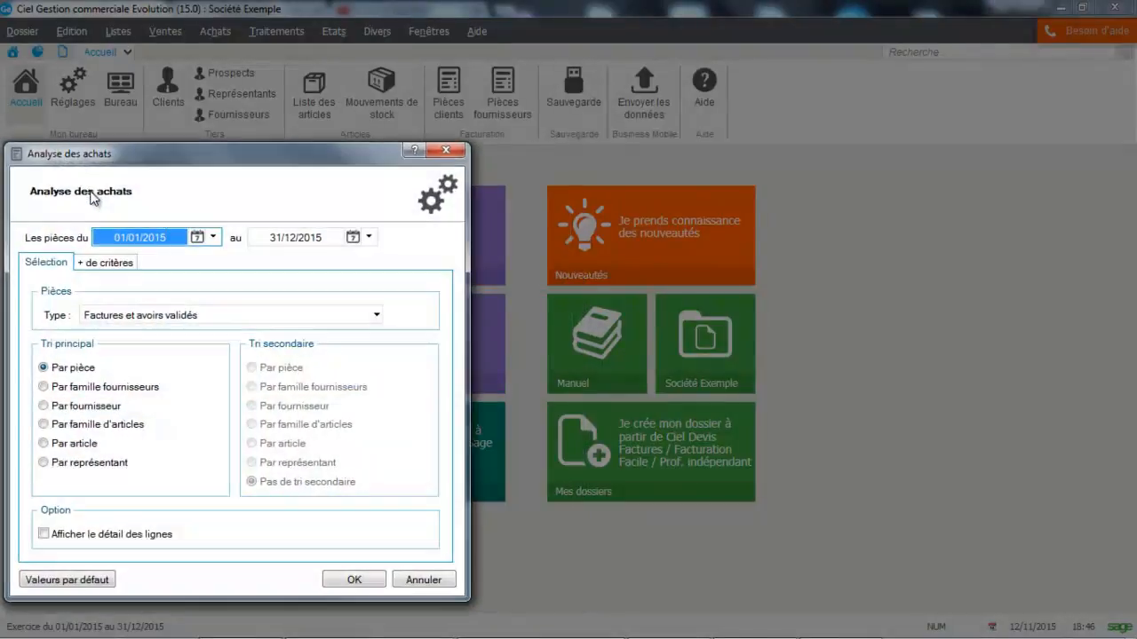
Step: Sort the purchase analysis mainly by Par famille fournisseurs, generate the preview with the preselected columns and close it
click(73, 391)
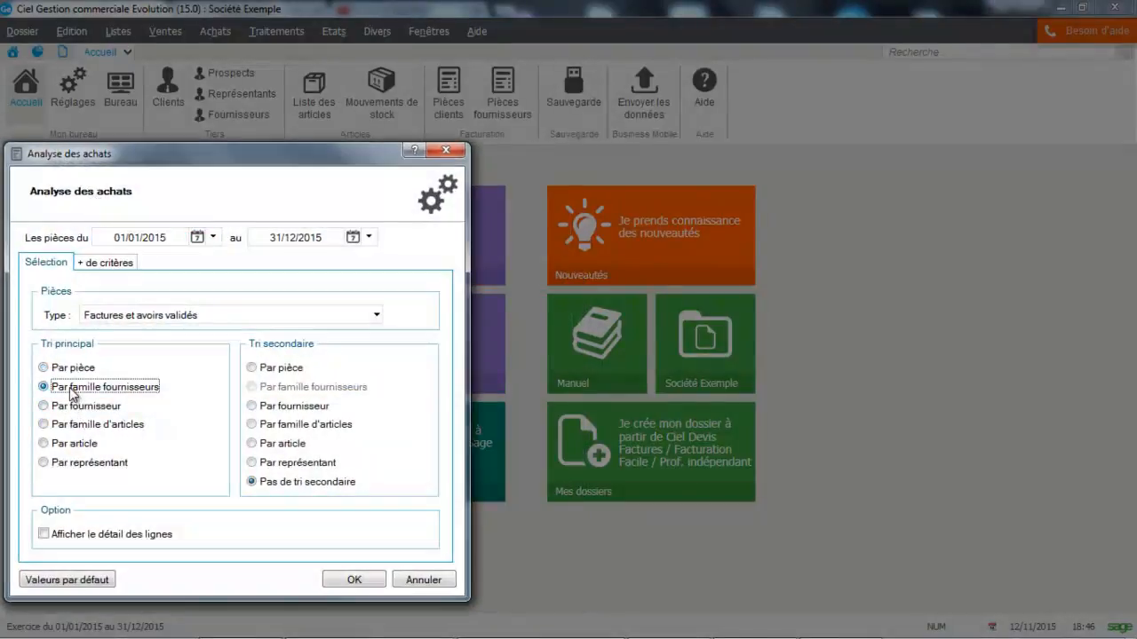
click(355, 581)
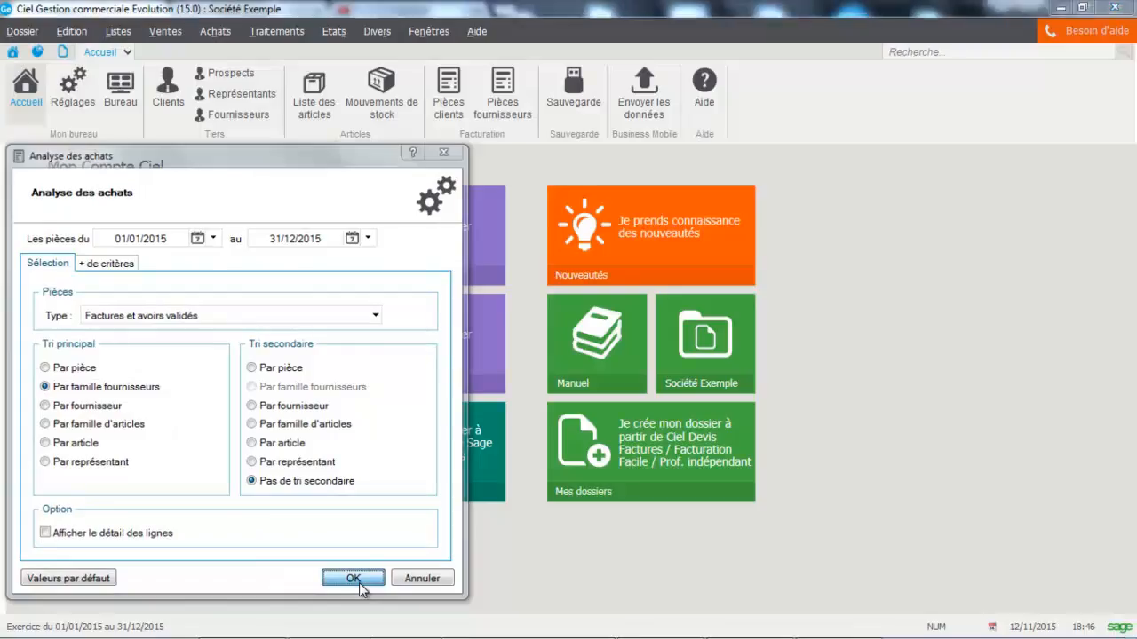
click(111, 522)
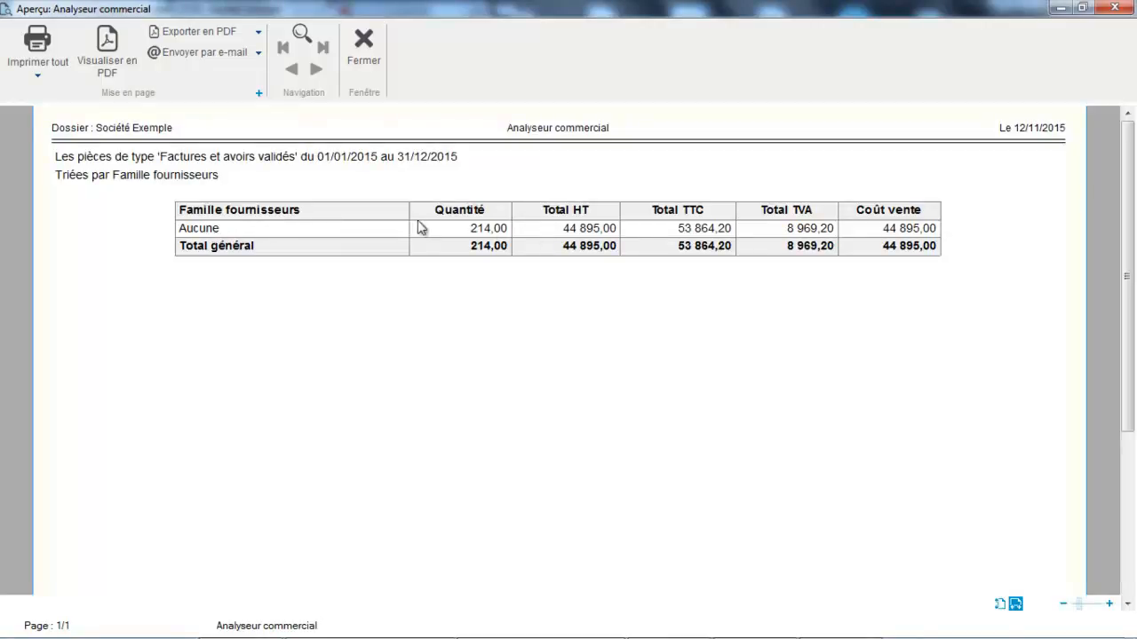
click(366, 51)
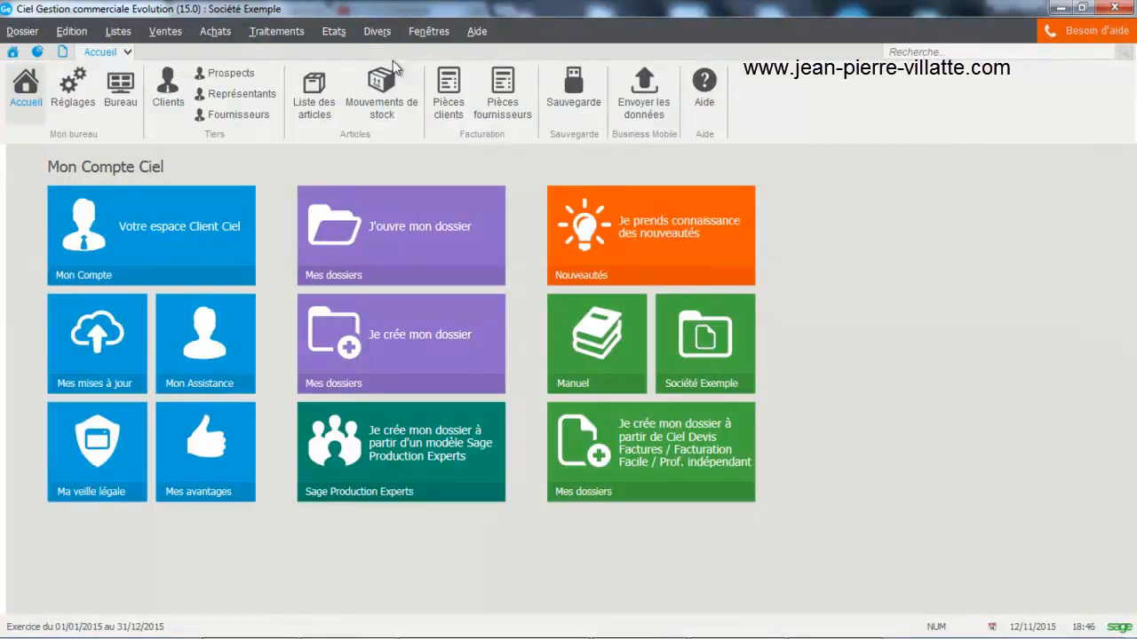
Step: Reopen the sales commercial analyser and start a preview of the Statistiques périodiques report
click(360, 35)
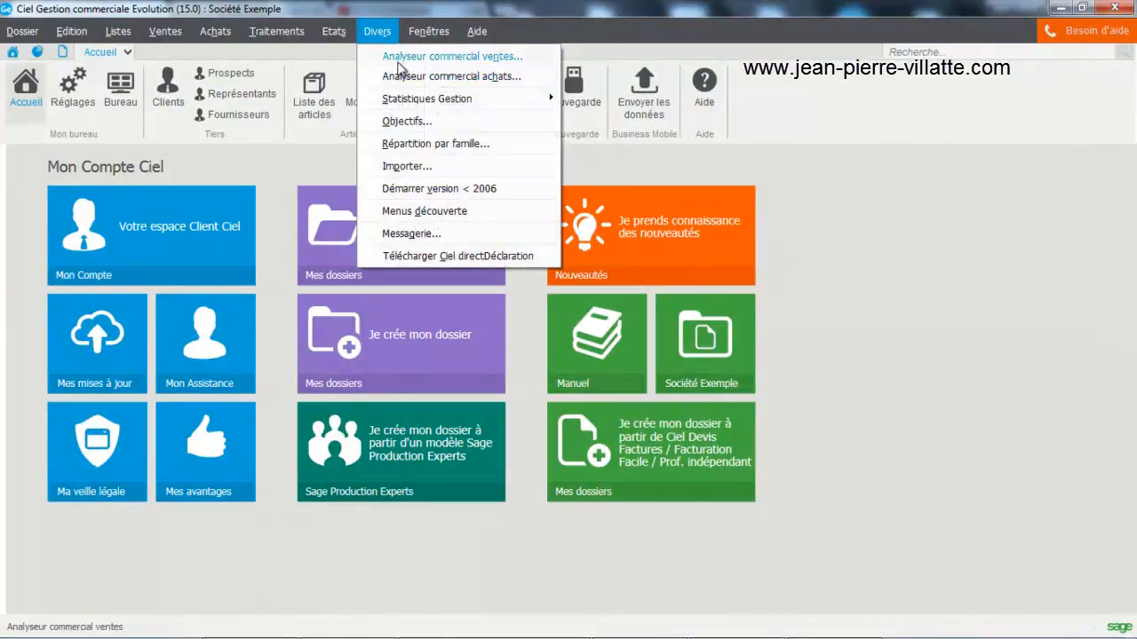
click(401, 60)
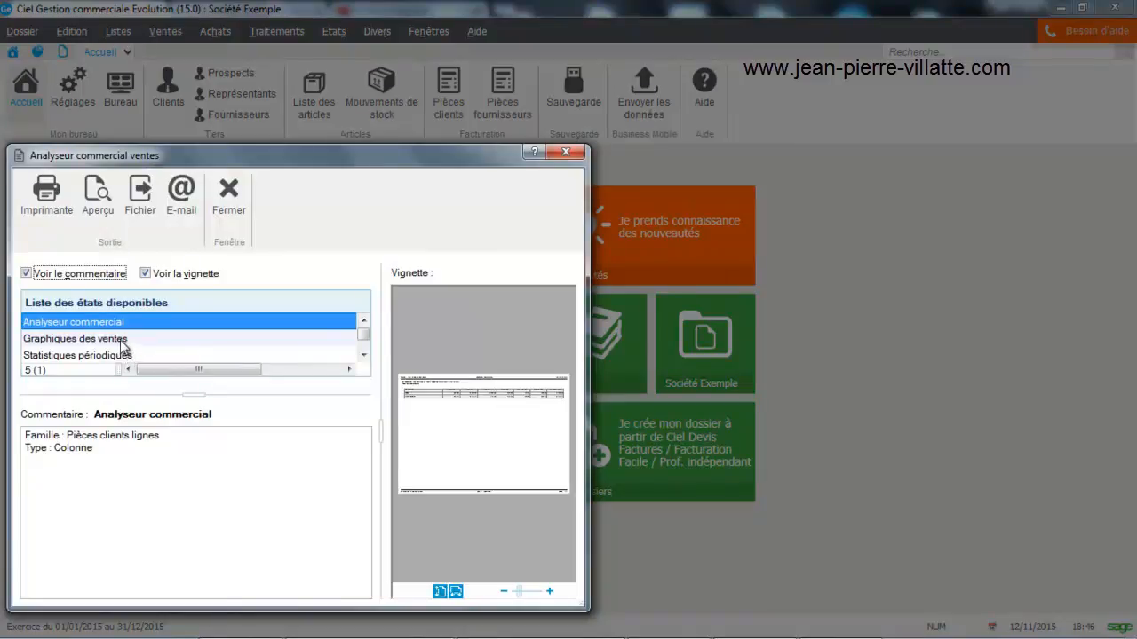
click(122, 356)
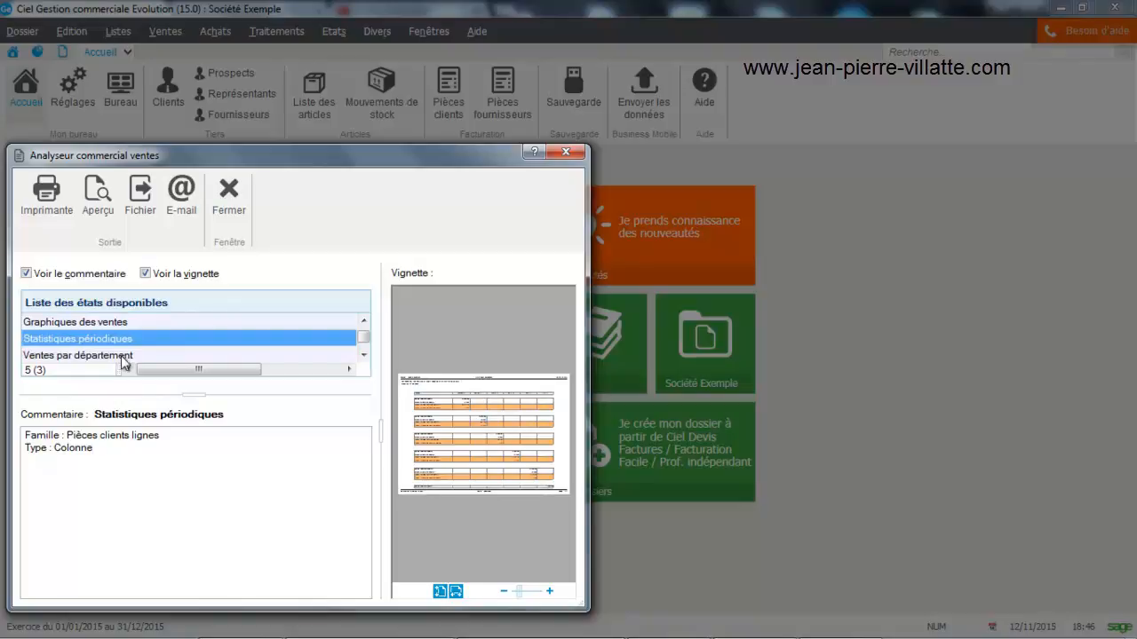
click(99, 213)
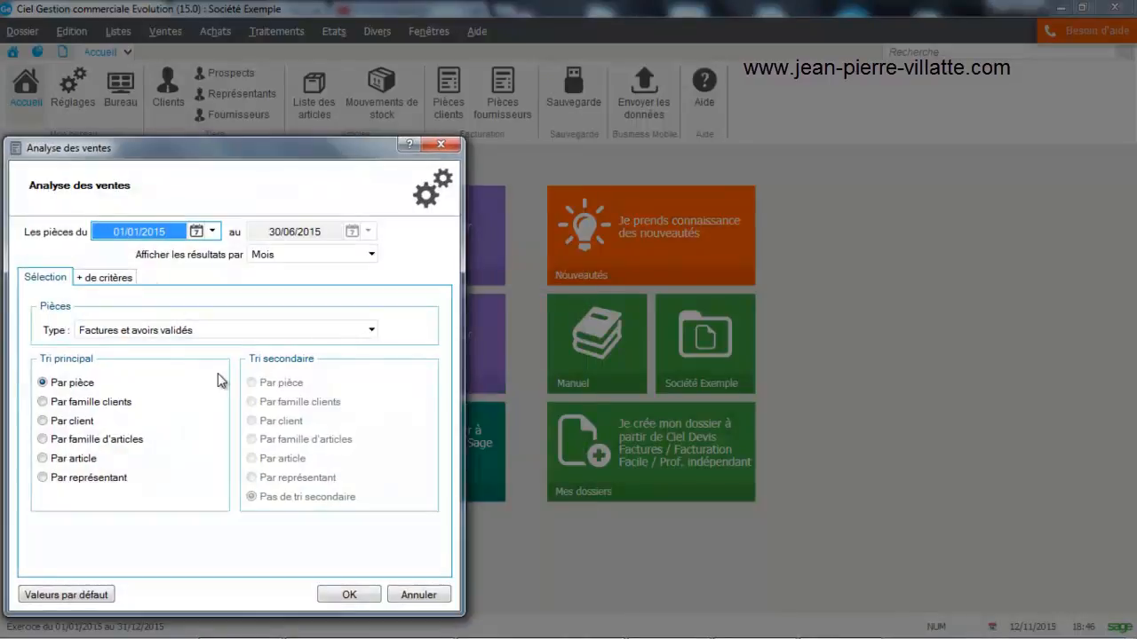
Step: Accept the period criteria, add Marge PAMP and Marge PAHT to the periodic statistics, then preview the report and close it
click(364, 594)
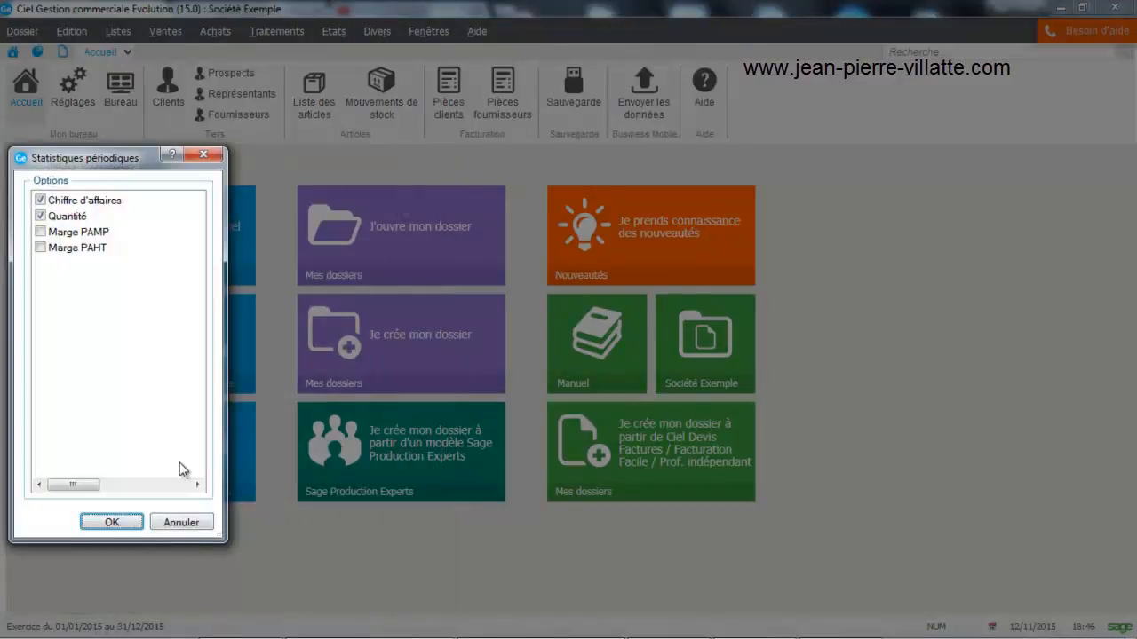
click(40, 232)
click(41, 248)
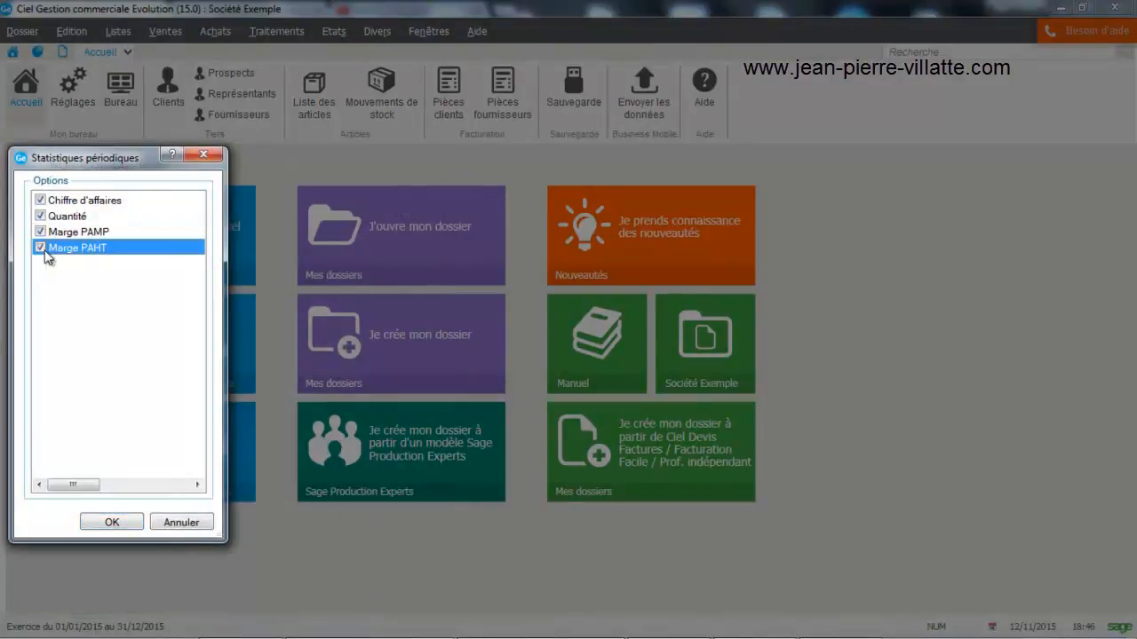
click(119, 523)
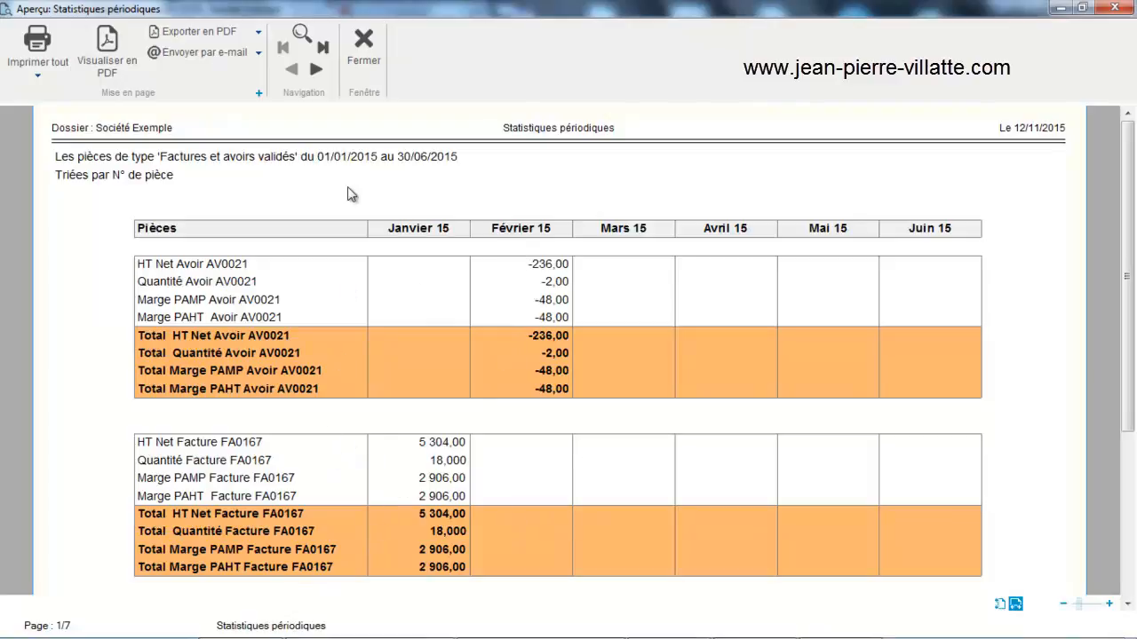
click(363, 42)
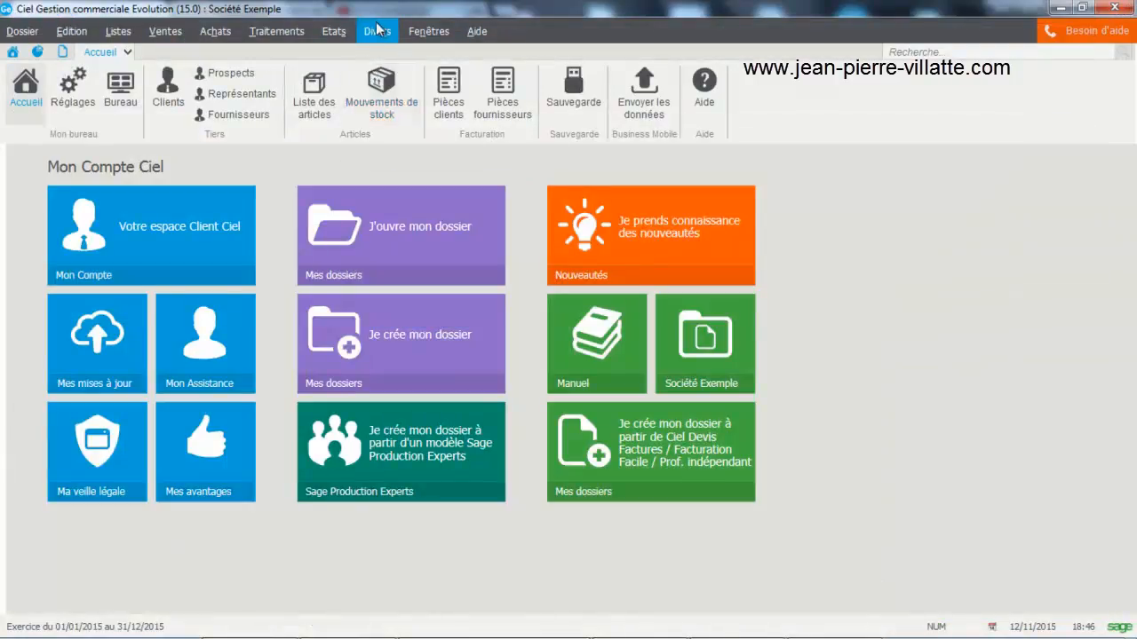
Step: Reopen the sales commercial analyser, preview the Ventes par mois report, look through its chart and close the preview
click(376, 30)
click(391, 57)
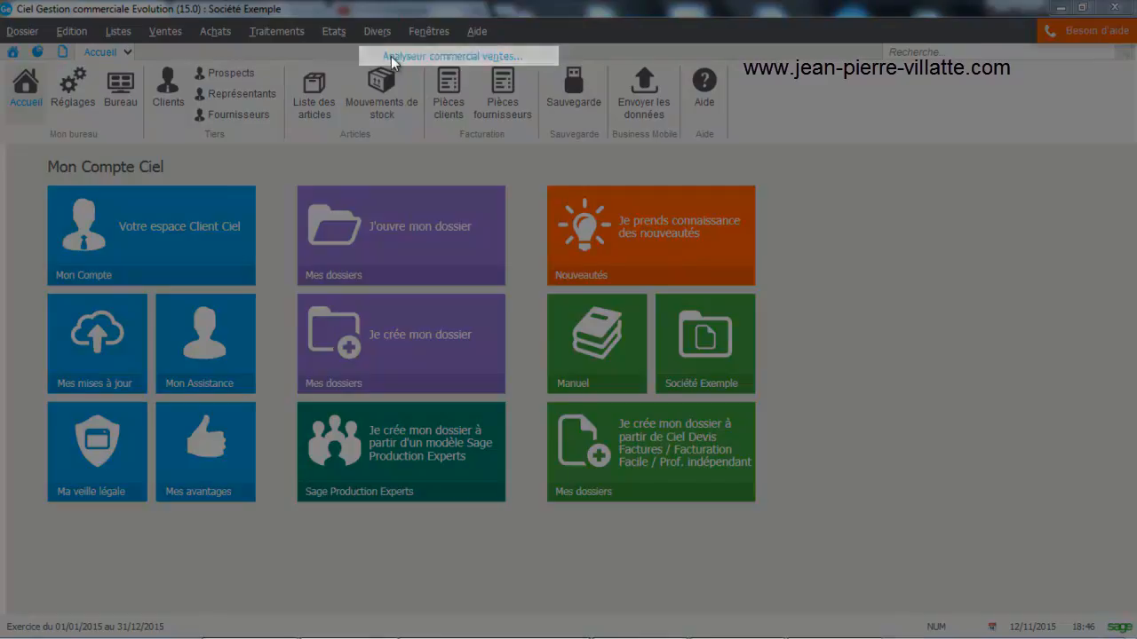
click(363, 355)
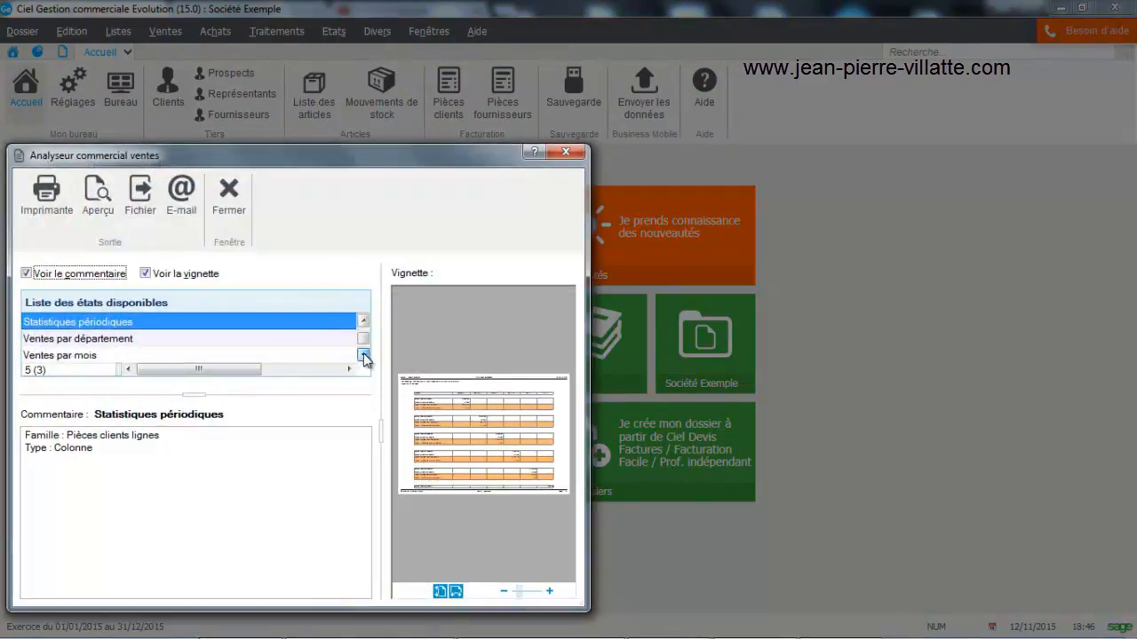
click(363, 355)
click(189, 345)
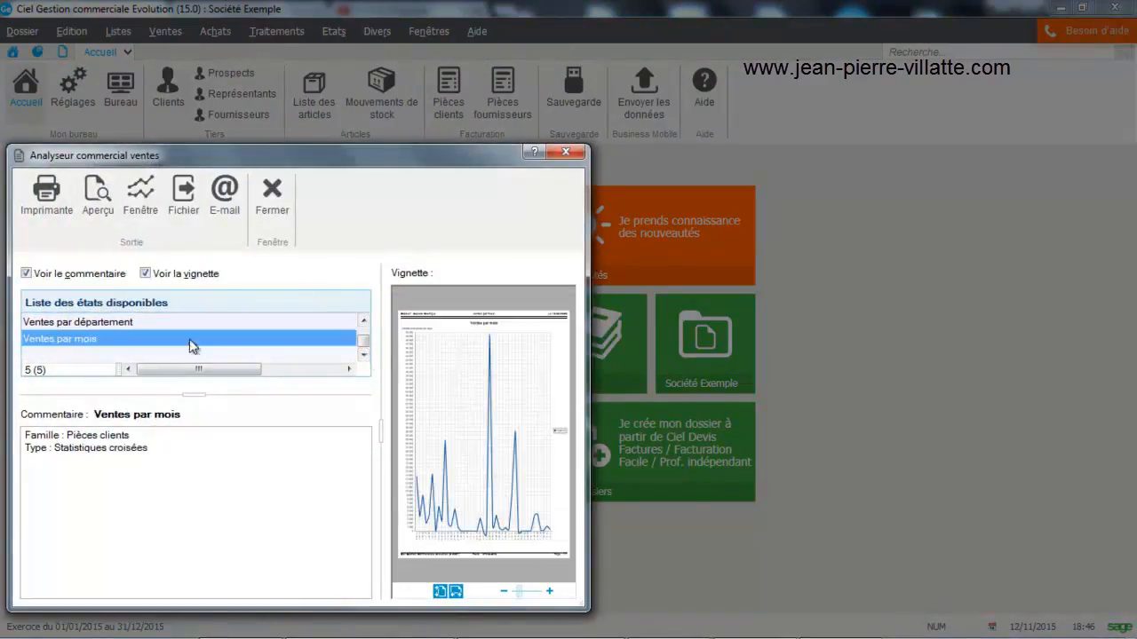
click(100, 202)
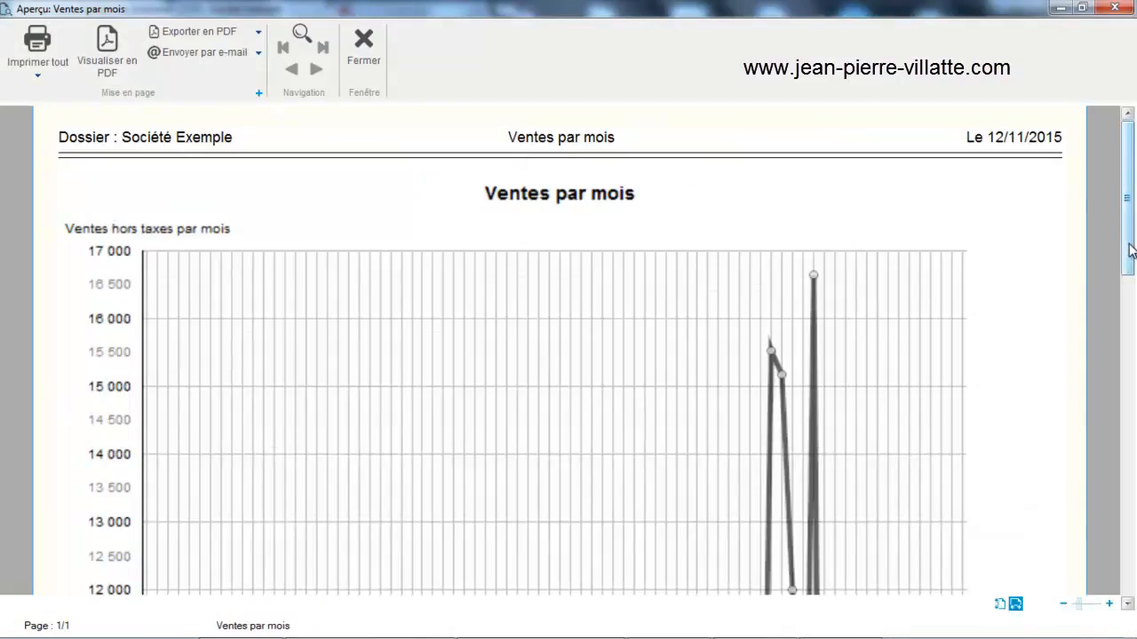
drag(1126, 253, 1128, 284)
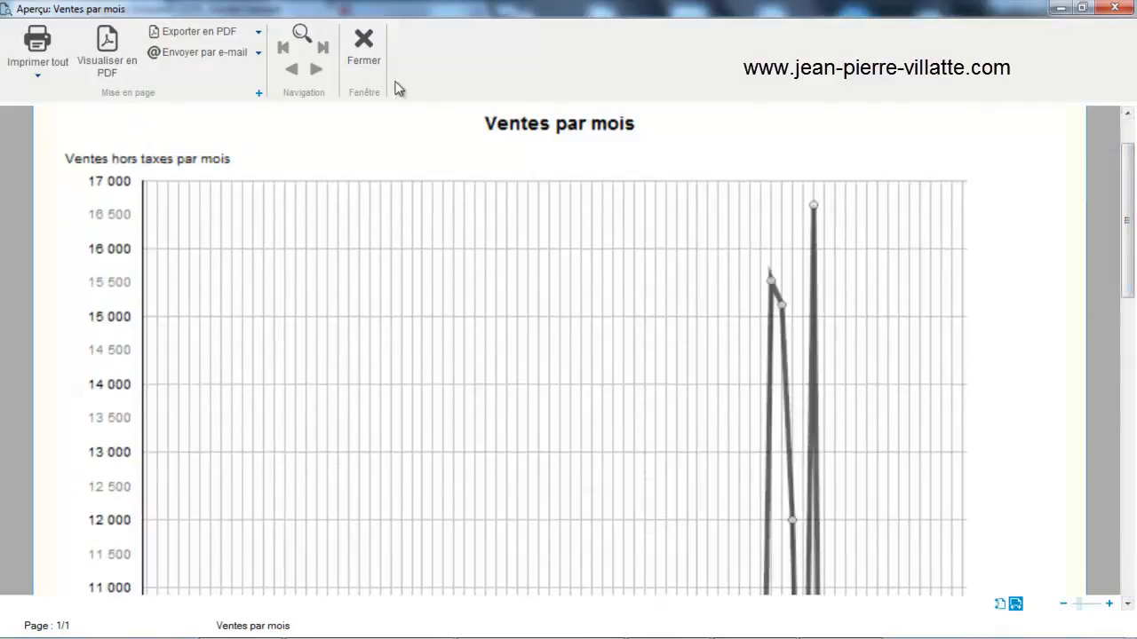
click(374, 62)
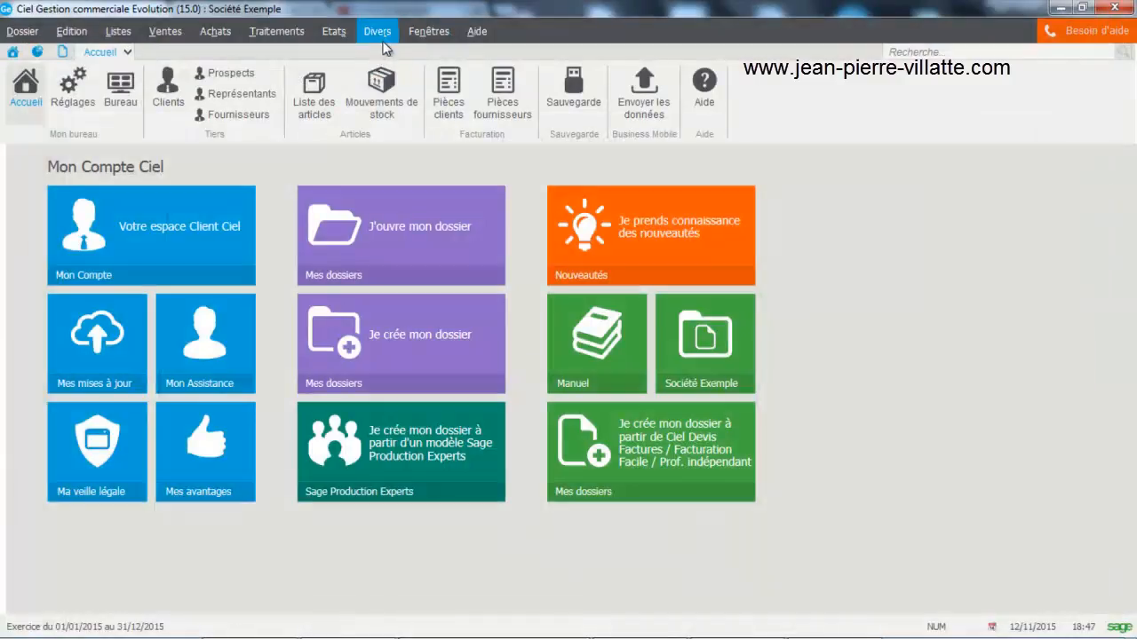
Step: Open the global management statistics and show the client figures for Tous les clients
click(391, 34)
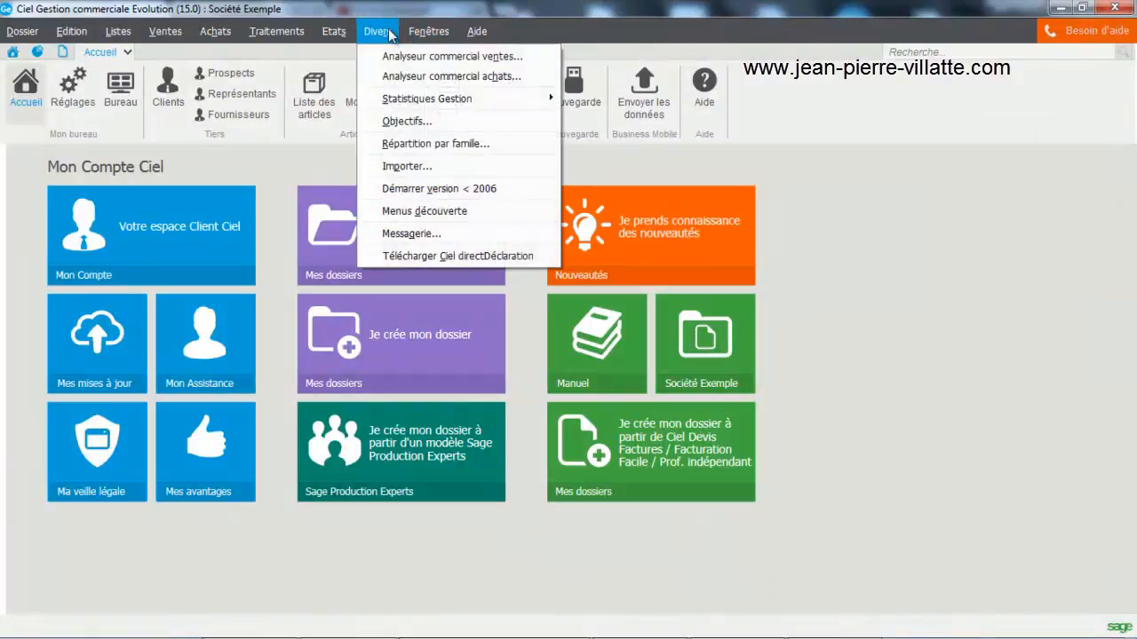
mouse_move(397, 100)
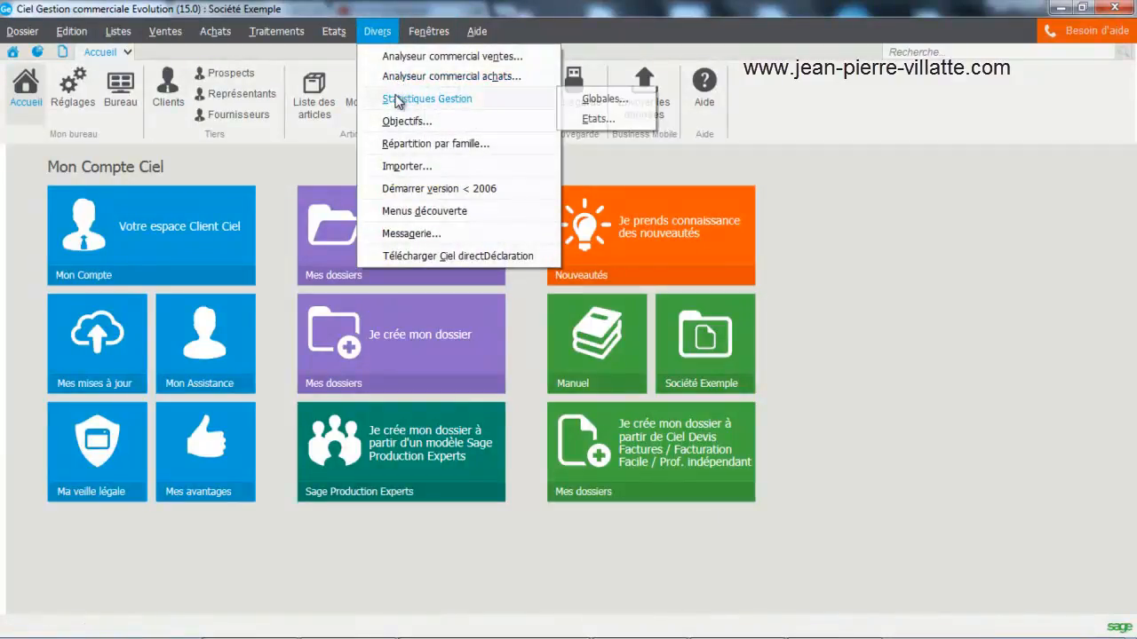
click(591, 101)
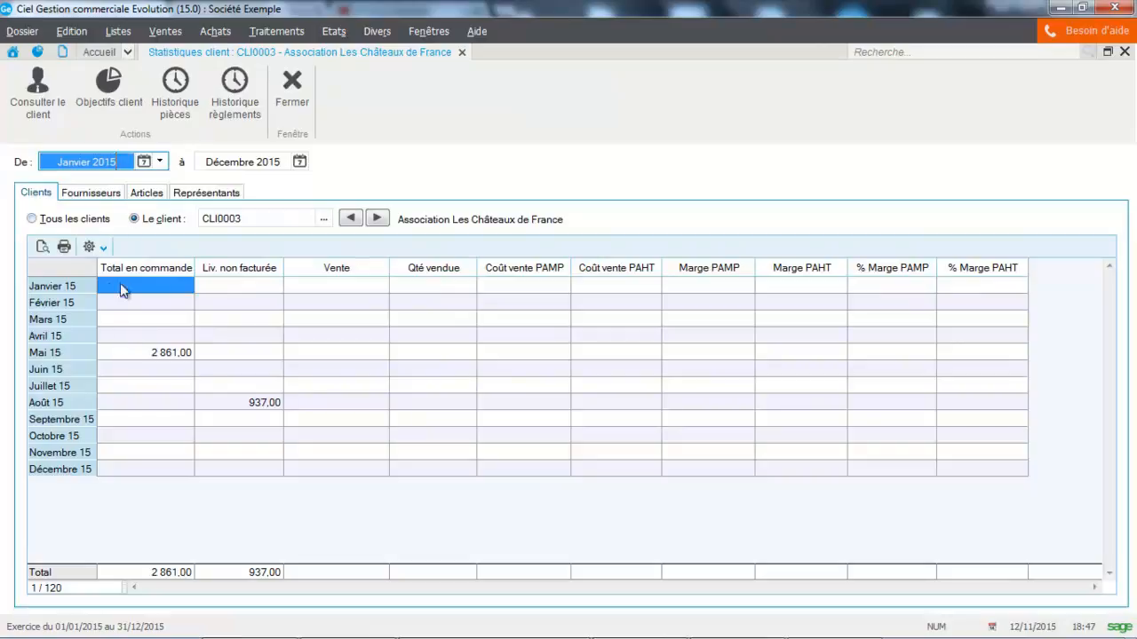
click(77, 220)
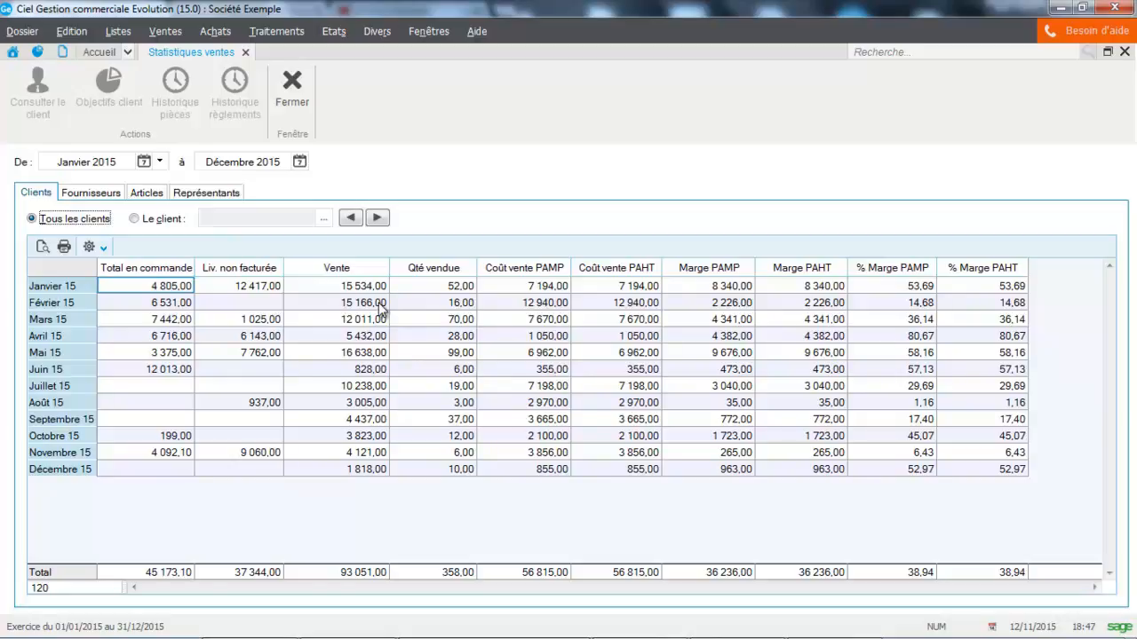
Step: Preview the client sales statistics for the Totalité of the list and close the preview
click(41, 247)
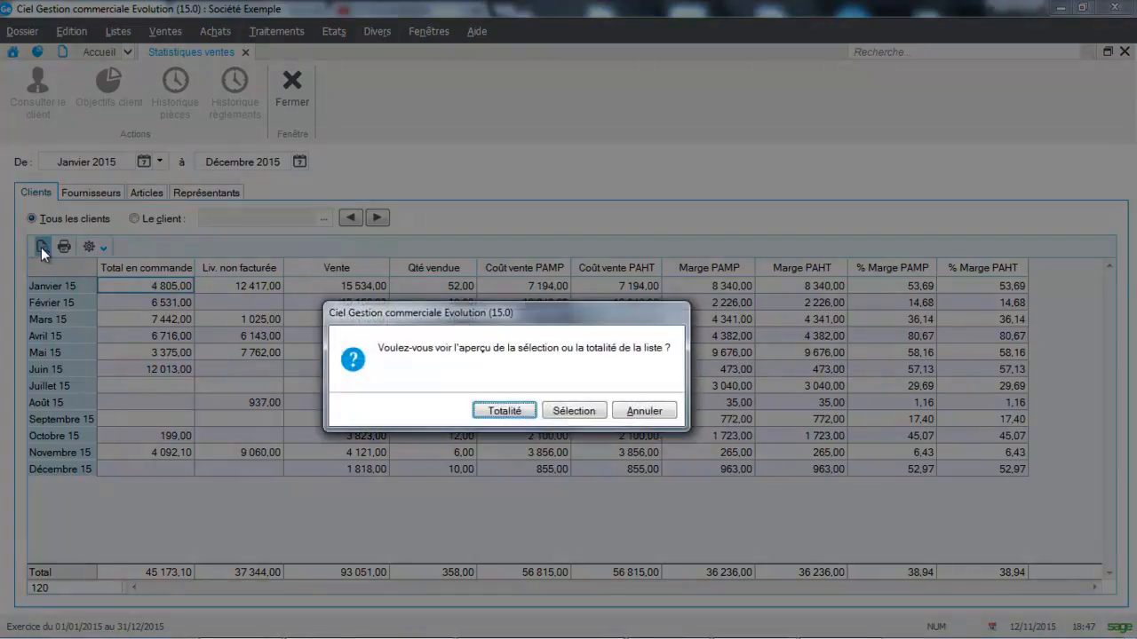
click(504, 410)
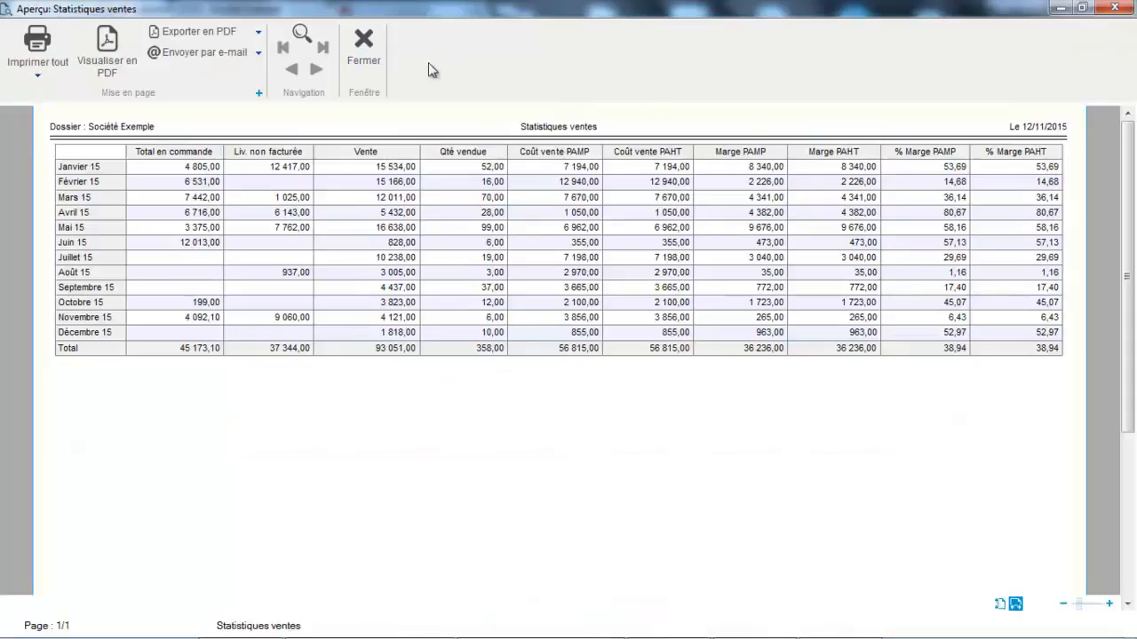
click(359, 56)
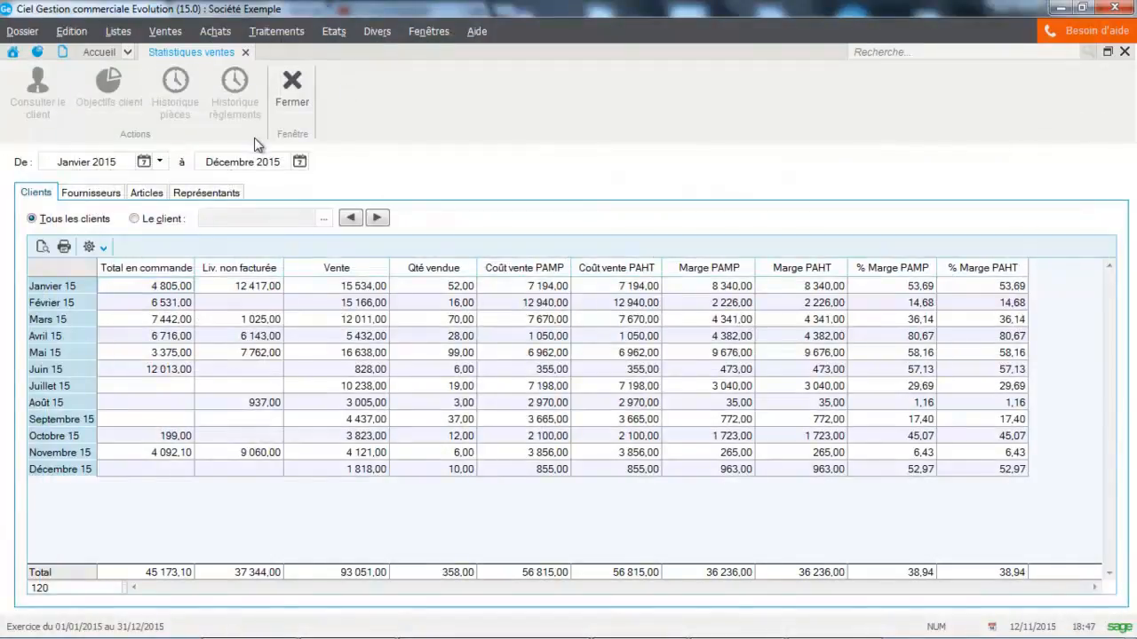
Step: View the supplier statistics and the article statistics, and close the statistics window
click(114, 194)
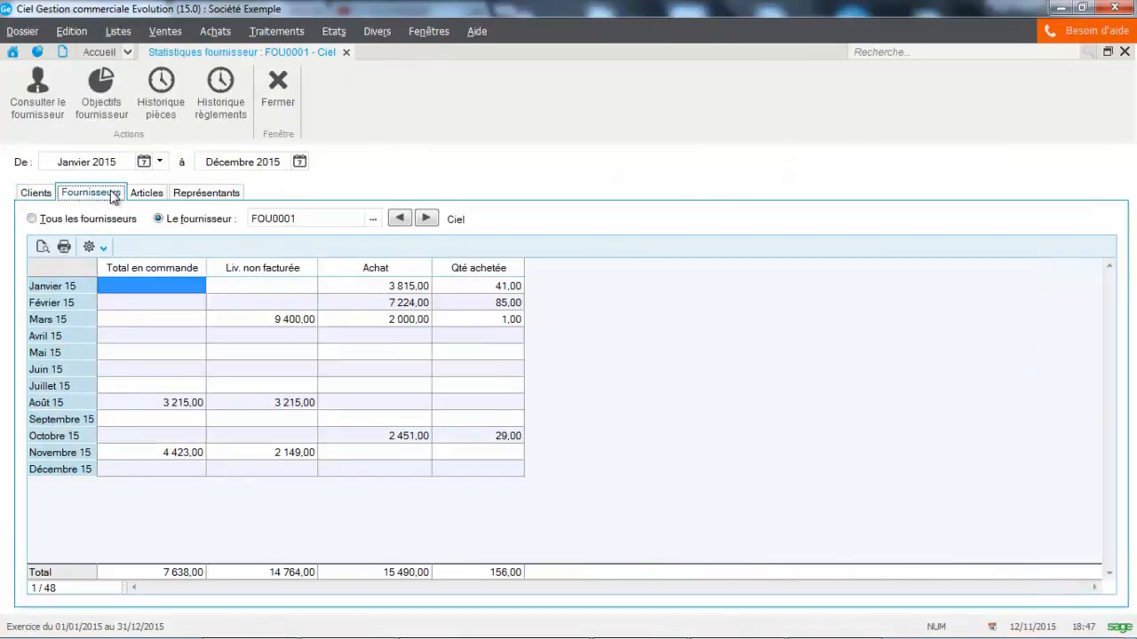
click(145, 193)
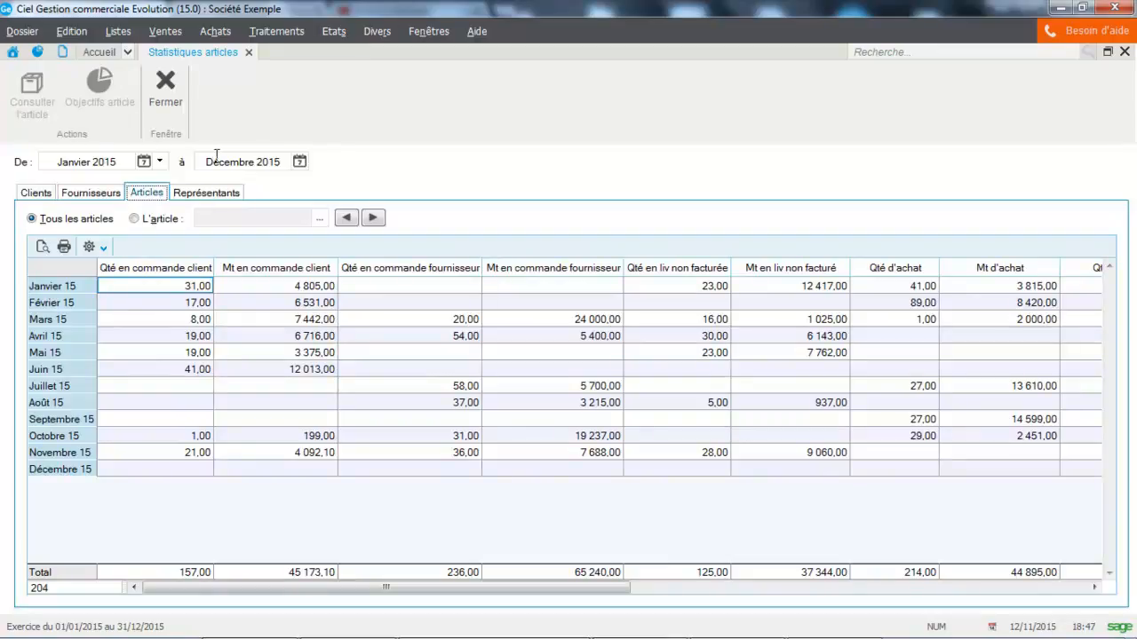
click(168, 87)
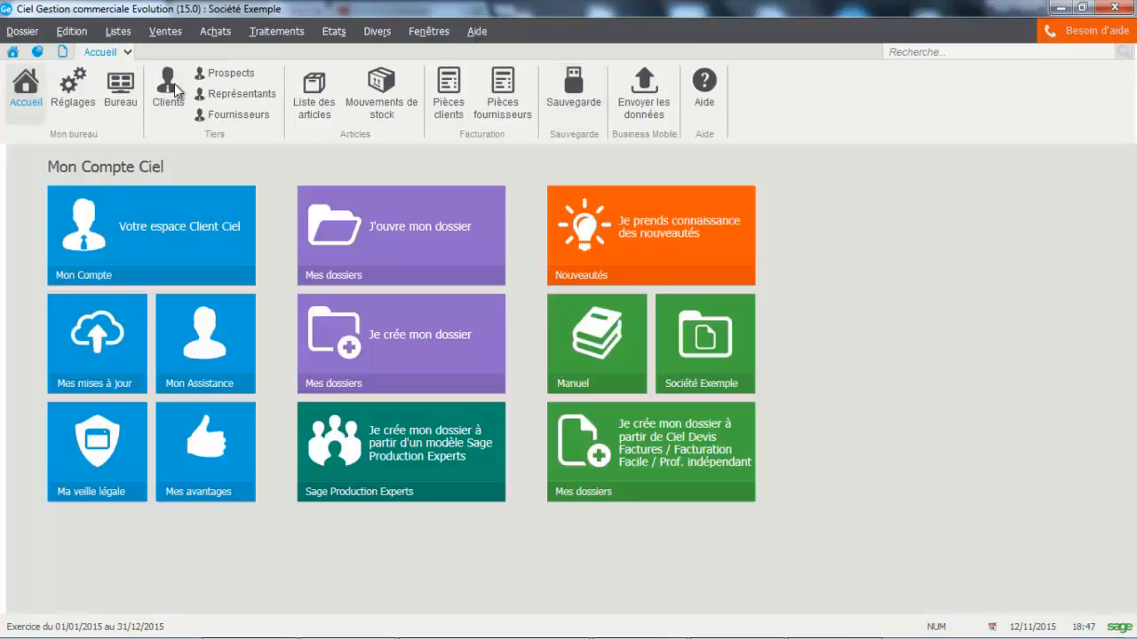
Step: From the management statistics reports, preview Statistiques clients with the preset criteria for all clients, sorted Par client, and close the preview
click(382, 34)
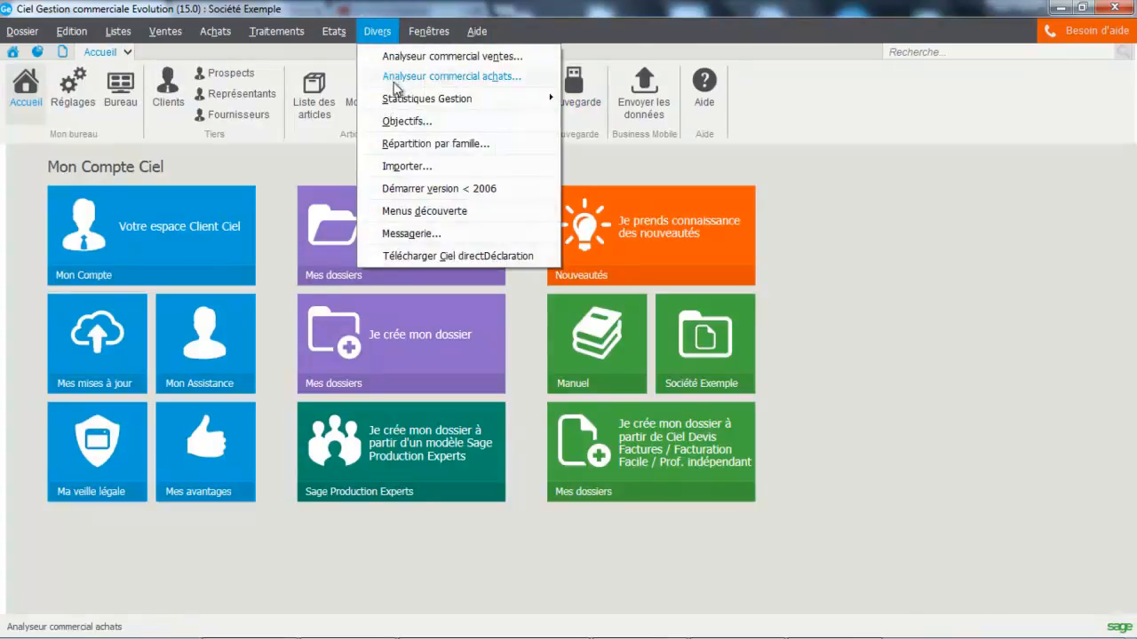
mouse_move(401, 98)
click(580, 102)
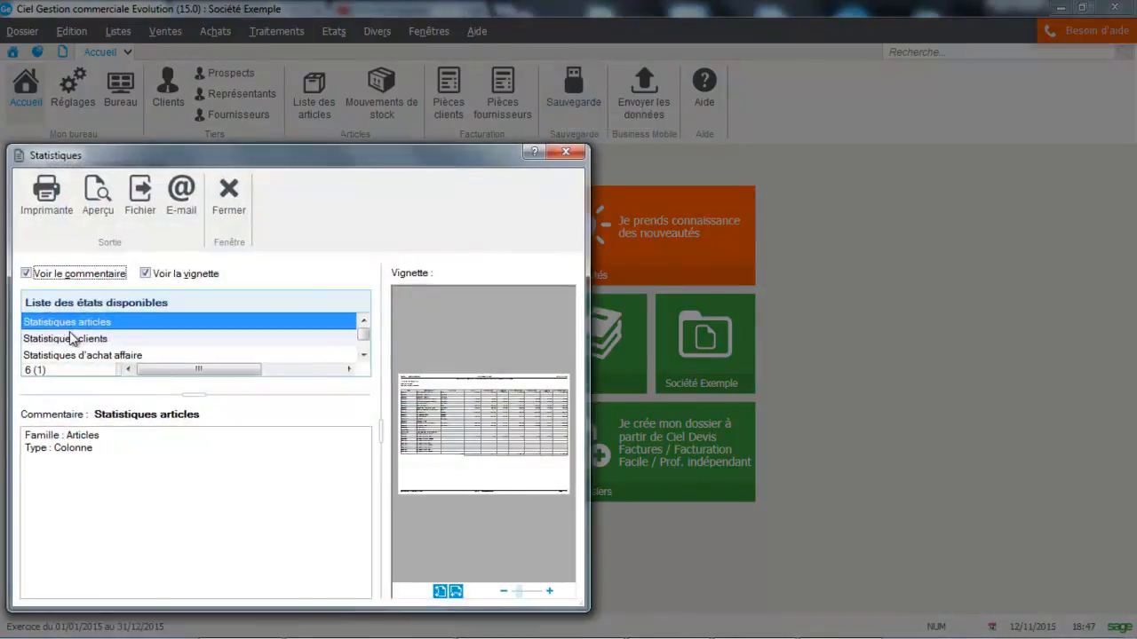
click(75, 341)
click(95, 211)
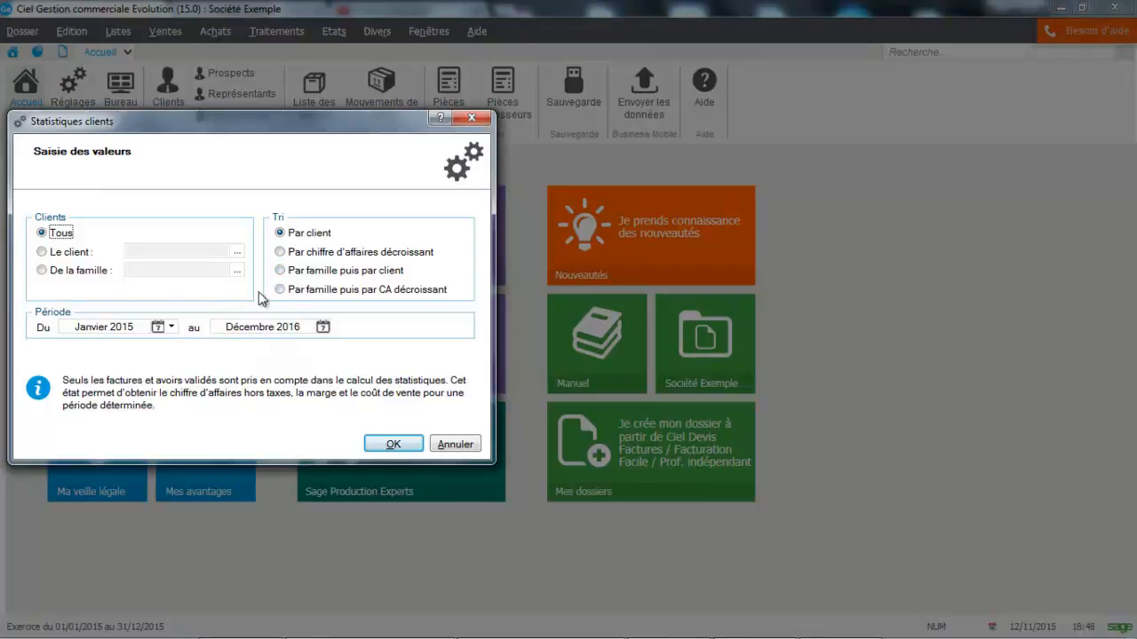
click(394, 446)
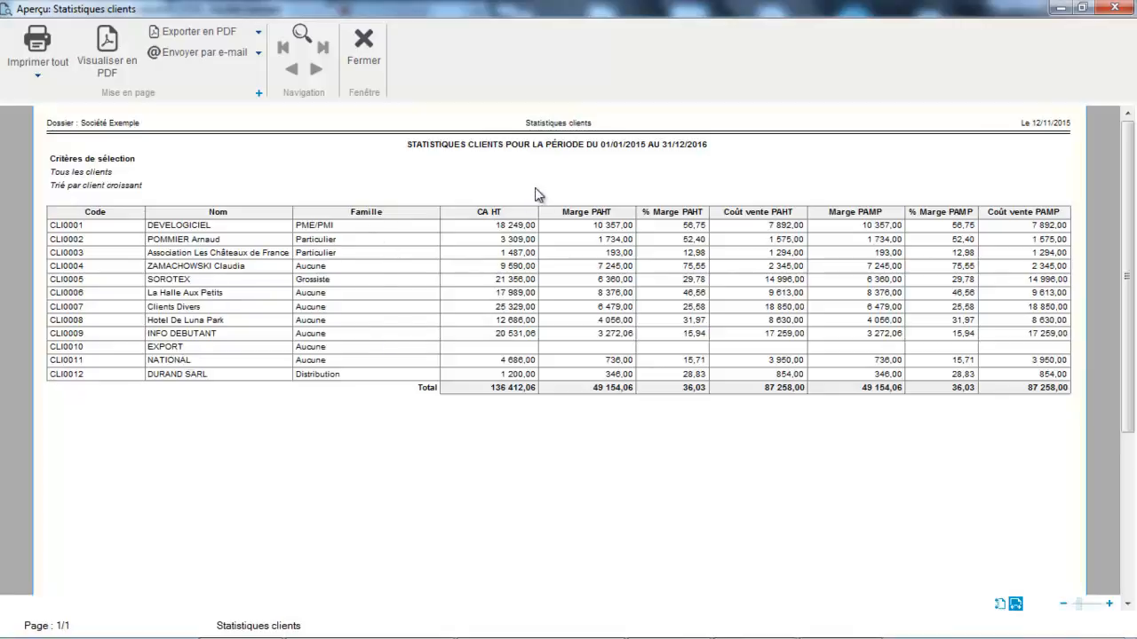
click(364, 42)
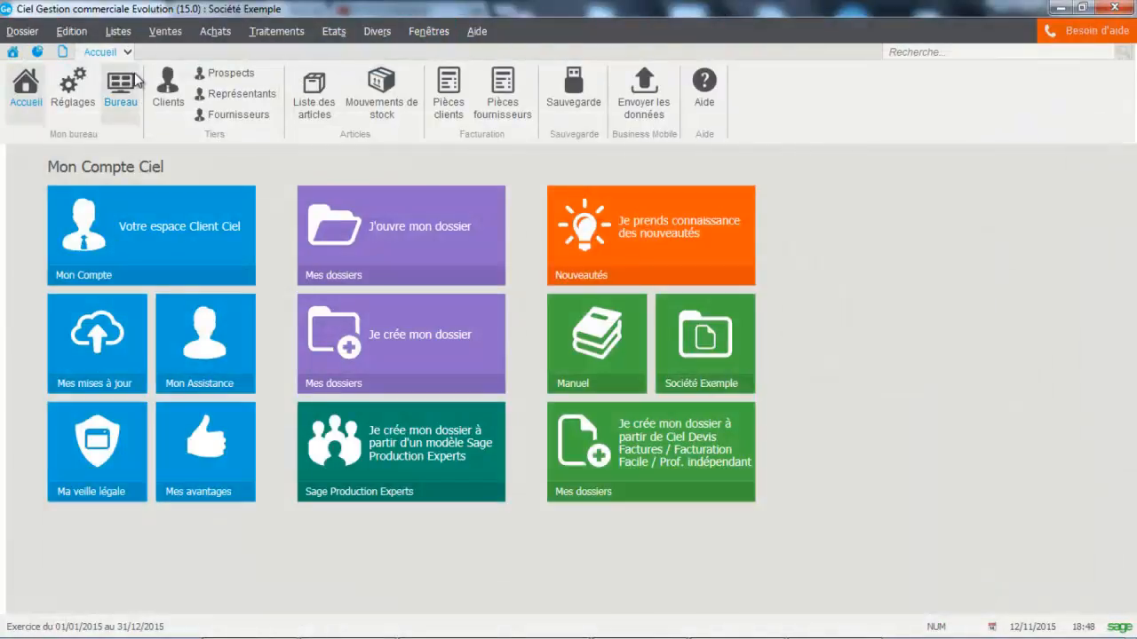
Step: Switch the home page to the Bureau view with the sales, stock and payment shortcuts
click(378, 33)
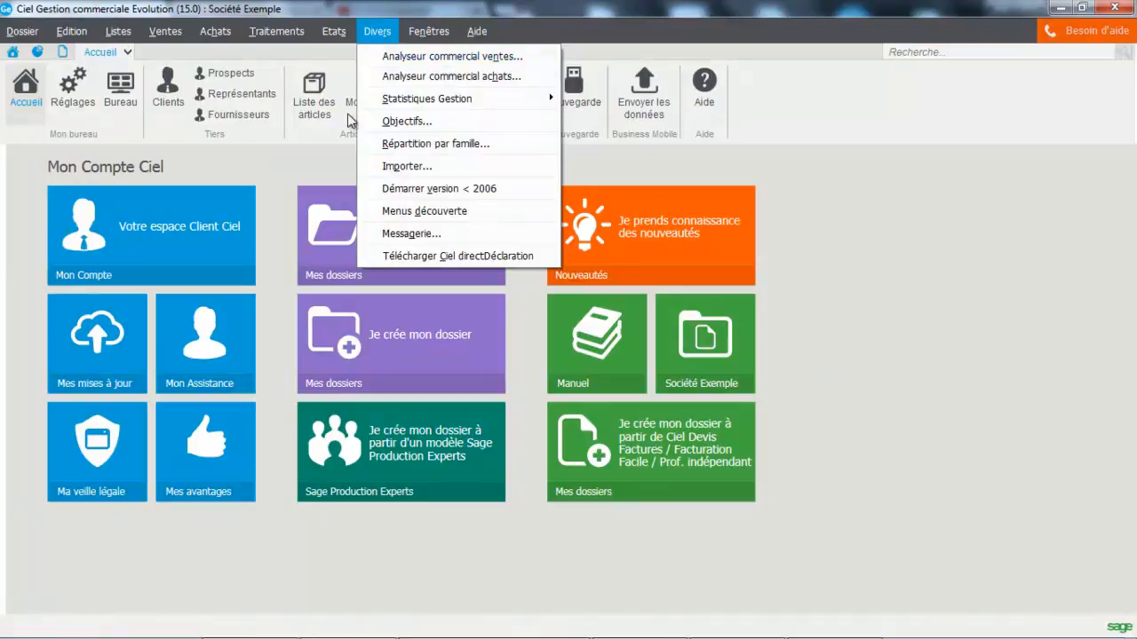
click(109, 96)
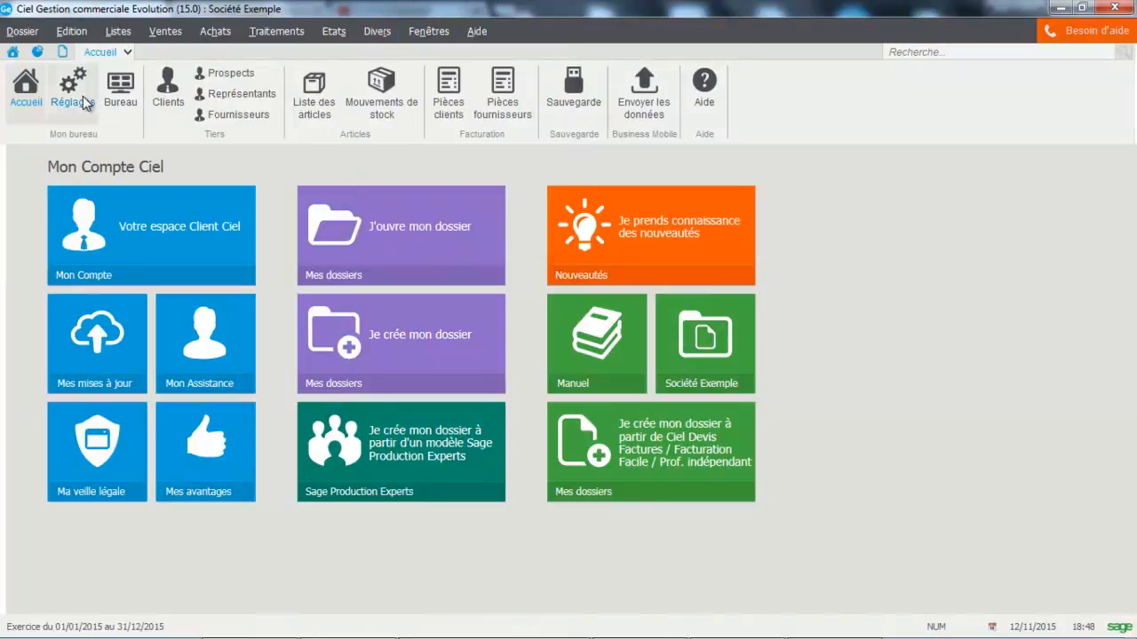
click(120, 88)
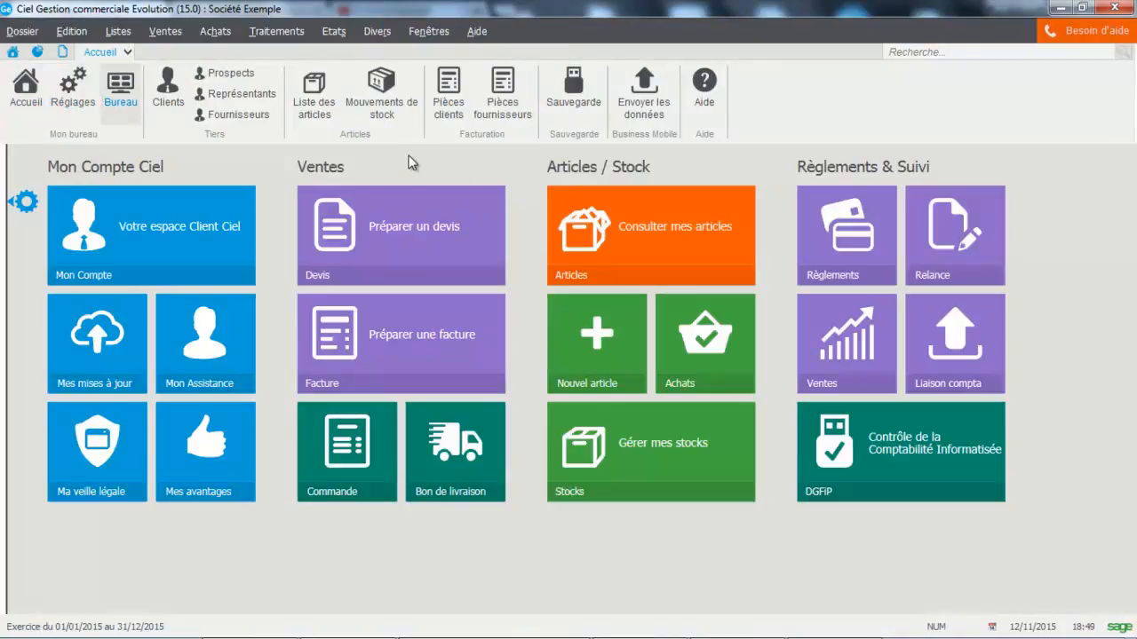